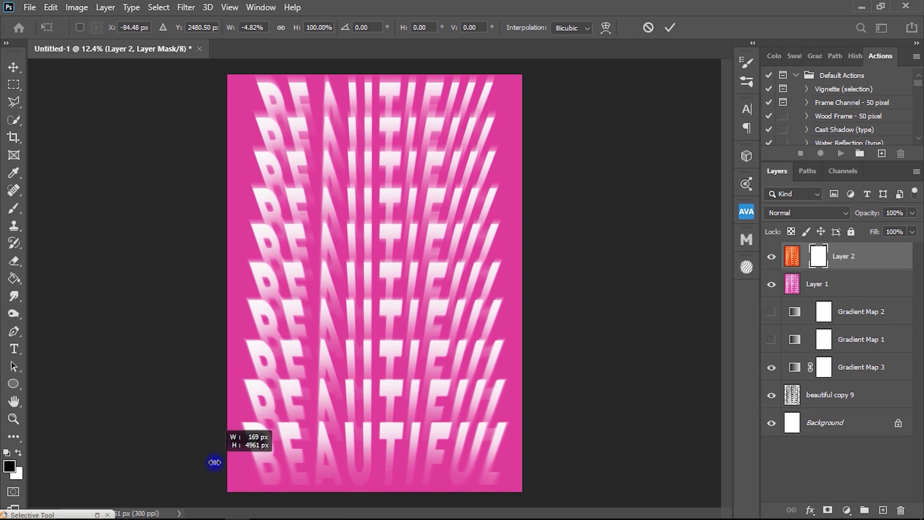
{"action": "left_click_drag", "start_coordinate": [212, 460], "coordinate": [526, 467]}
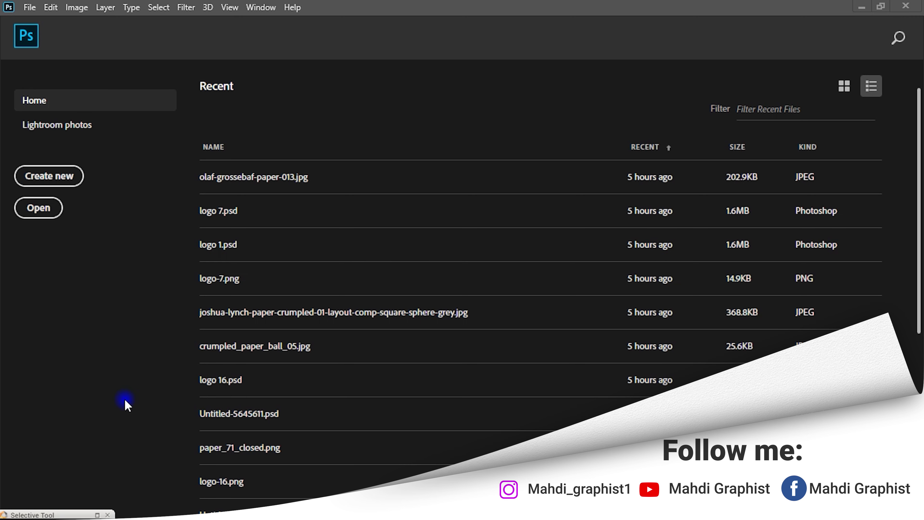
- Create a new A3 print document in landscape orientation at 300 pixels/inch with RGB colour and a white background
{"action": "left_click", "coordinate": [27, 8]}
{"action": "left_click", "coordinate": [53, 22]}
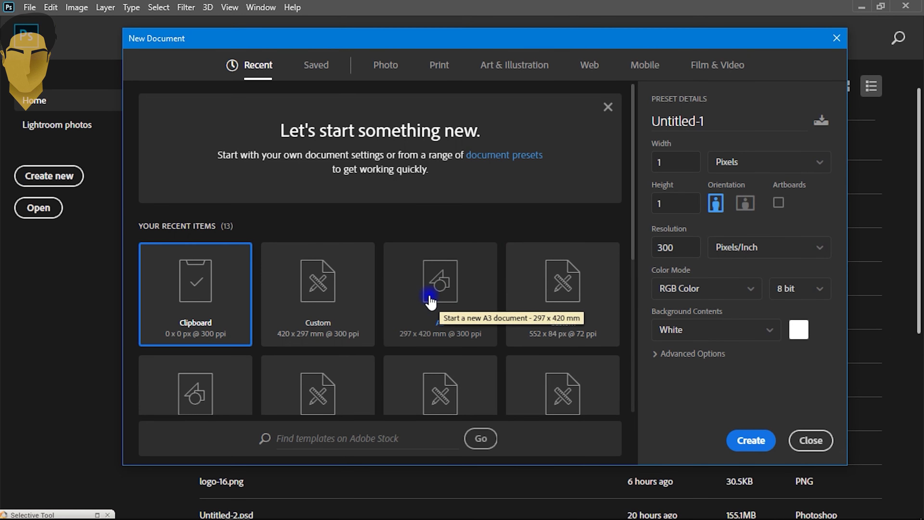
{"action": "left_click", "coordinate": [440, 65]}
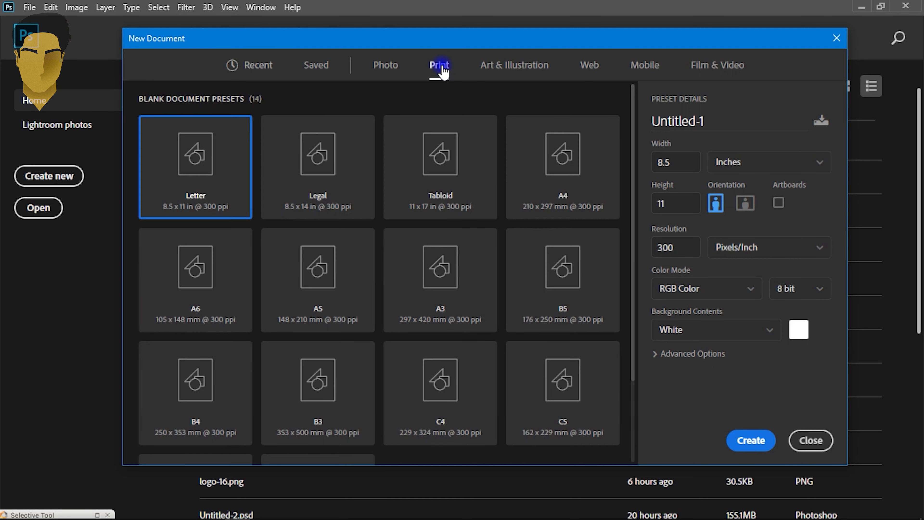
{"action": "left_click", "coordinate": [438, 281]}
{"action": "double_click", "coordinate": [693, 246]}
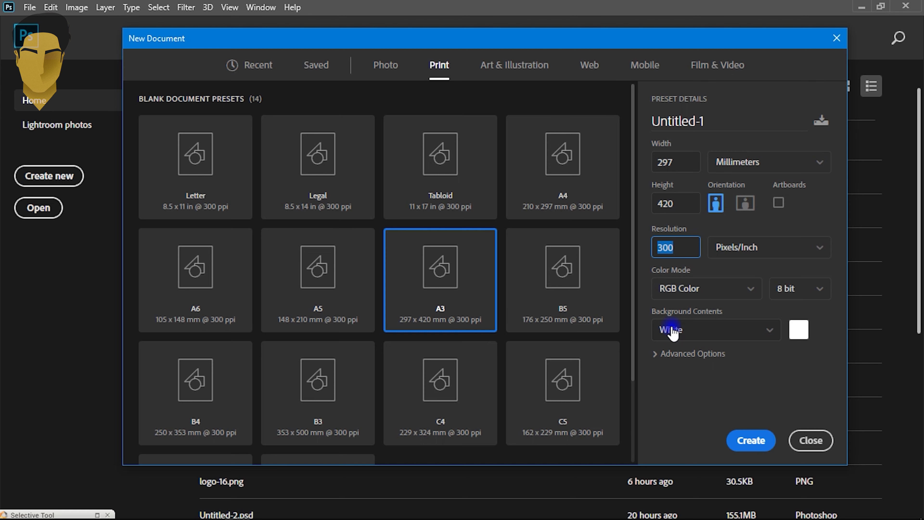
{"action": "left_click", "coordinate": [745, 204]}
{"action": "left_click", "coordinate": [751, 440]}
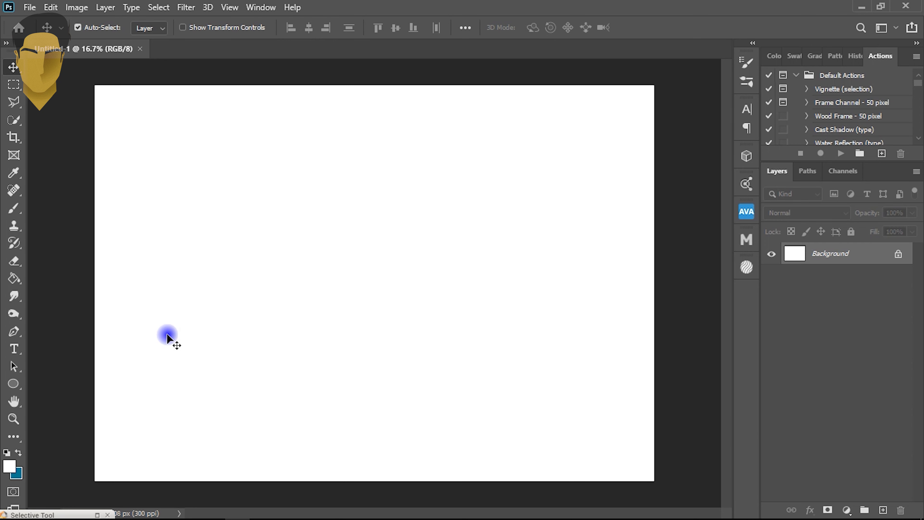
- Start a line of text in the upper middle of the canvas and set its colour to black (000000)
{"action": "left_click", "coordinate": [15, 350]}
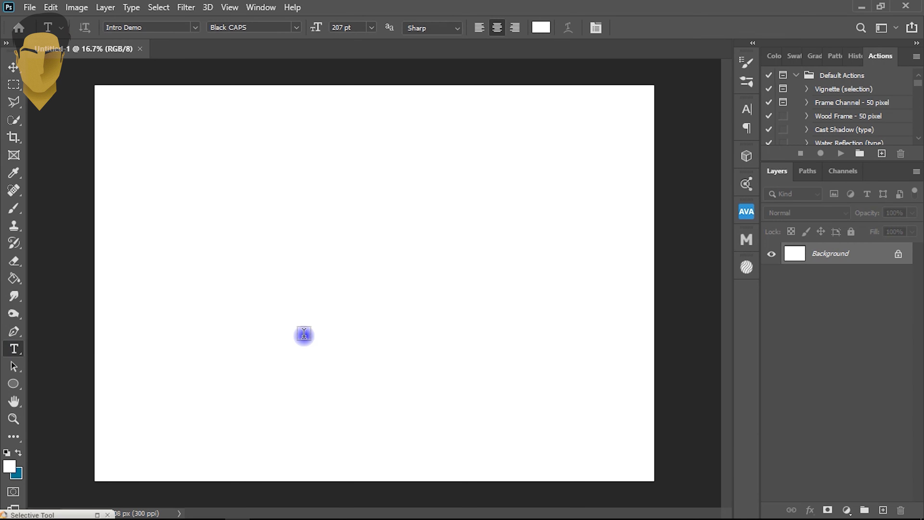
{"action": "left_click", "coordinate": [366, 286]}
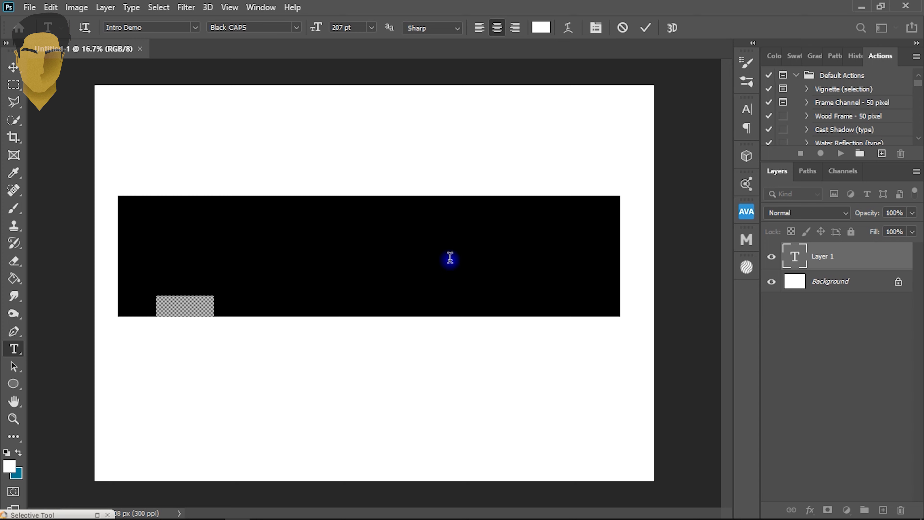
{"action": "left_click", "coordinate": [595, 28]}
{"action": "left_click", "coordinate": [702, 188]}
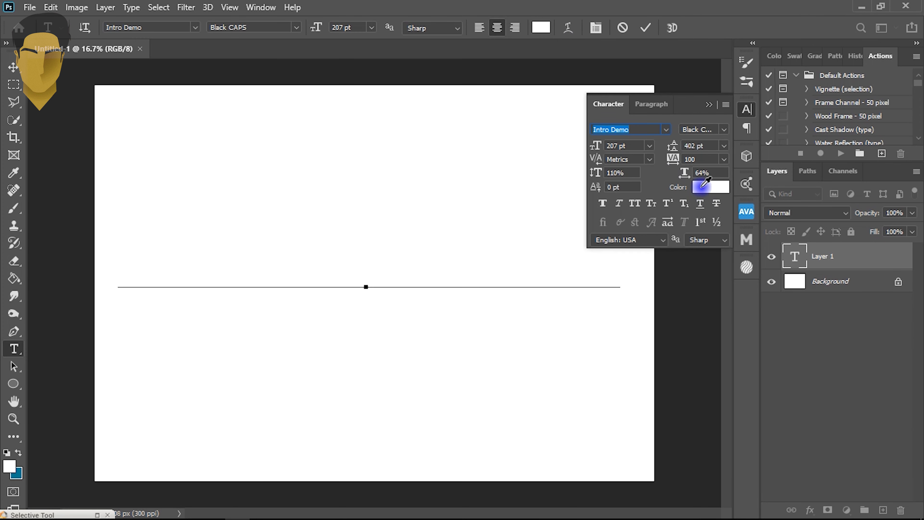
{"action": "left_click_drag", "start_coordinate": [699, 188], "coordinate": [561, 293]}
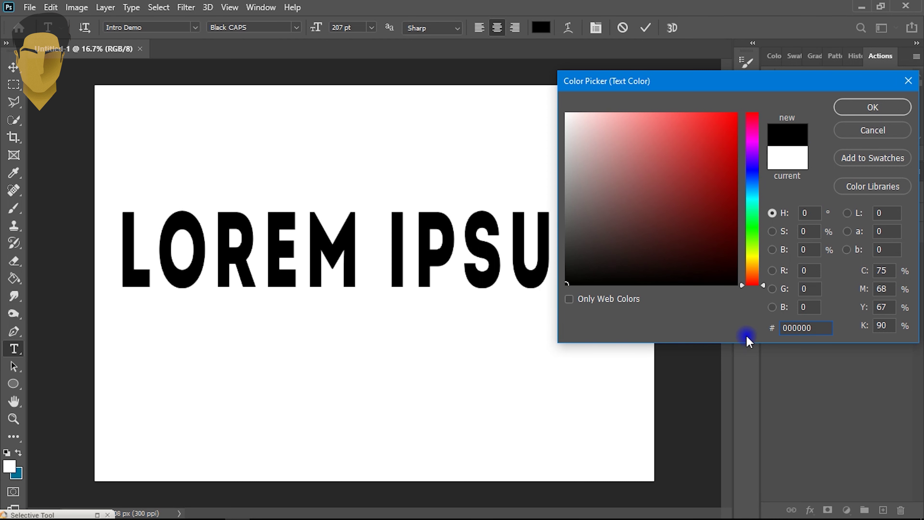
{"action": "left_click_drag", "start_coordinate": [816, 331], "coordinate": [756, 329]}
{"action": "left_click", "coordinate": [887, 111]}
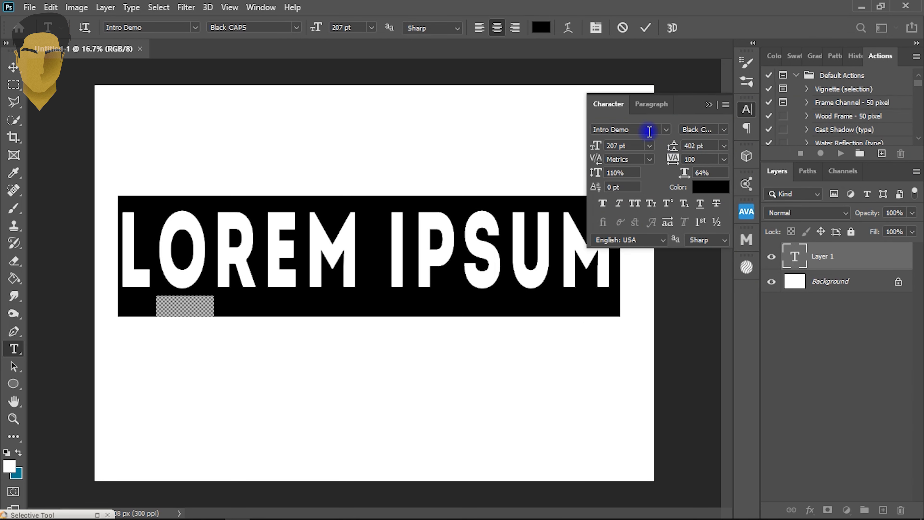
- Keep the Intro Demo font and replace the placeholder text with "BEAUTIFUL"
{"action": "left_click", "coordinate": [650, 130]}
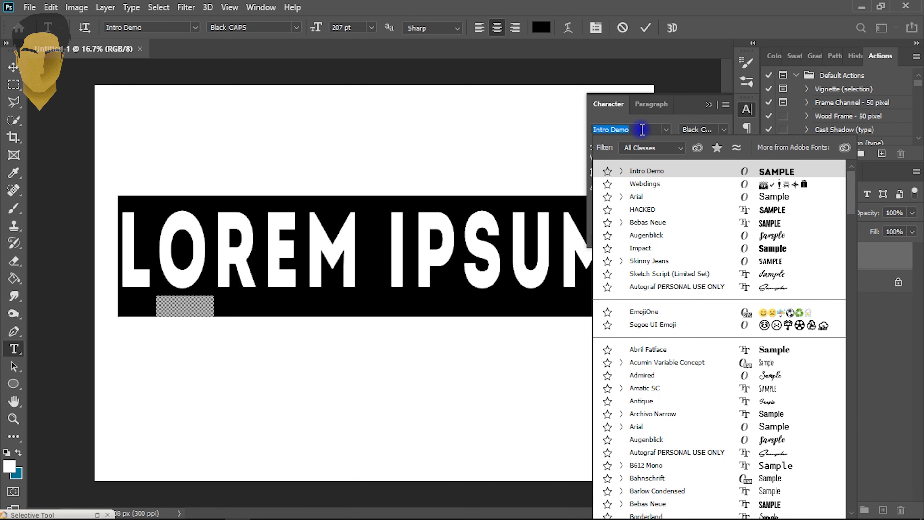
{"action": "left_click", "coordinate": [711, 109]}
{"action": "left_click", "coordinate": [709, 104]}
{"action": "triple_click", "coordinate": [438, 244]}
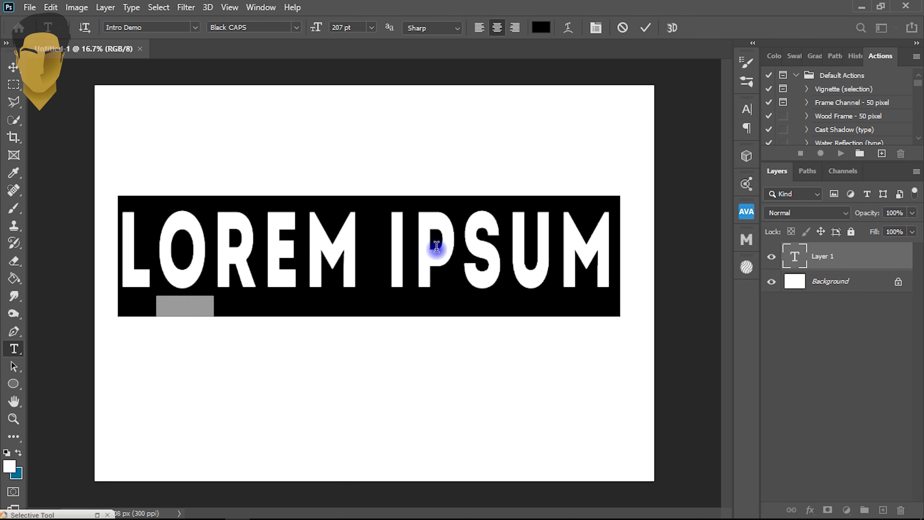
{"action": "type", "text": "BEAUT"}
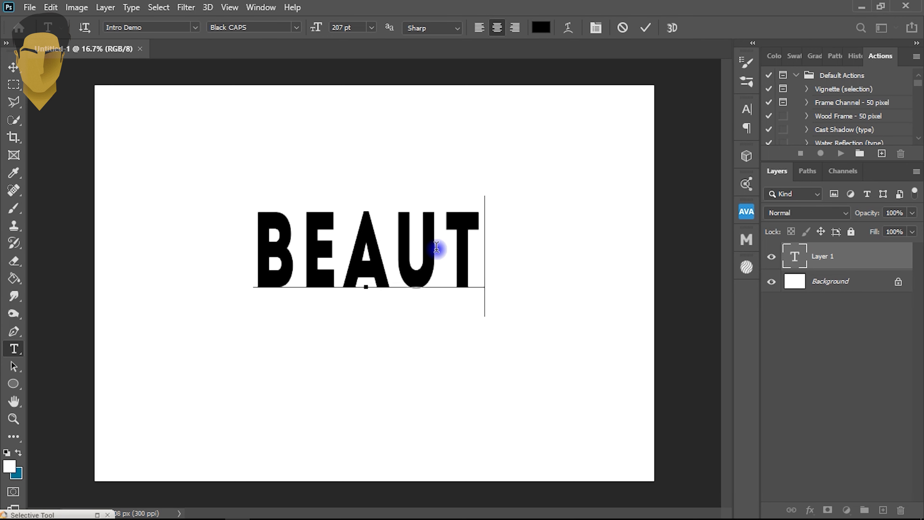
{"action": "type", "text": "IFUL"}
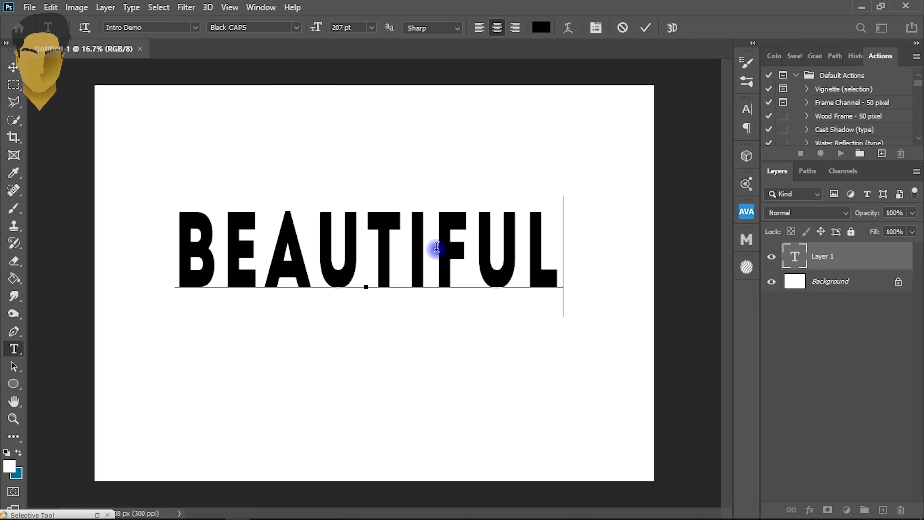
- Commit the text and rasterize the BEAUTIFUL type layer
{"action": "left_click", "coordinate": [893, 266]}
{"action": "right_click", "coordinate": [887, 263]}
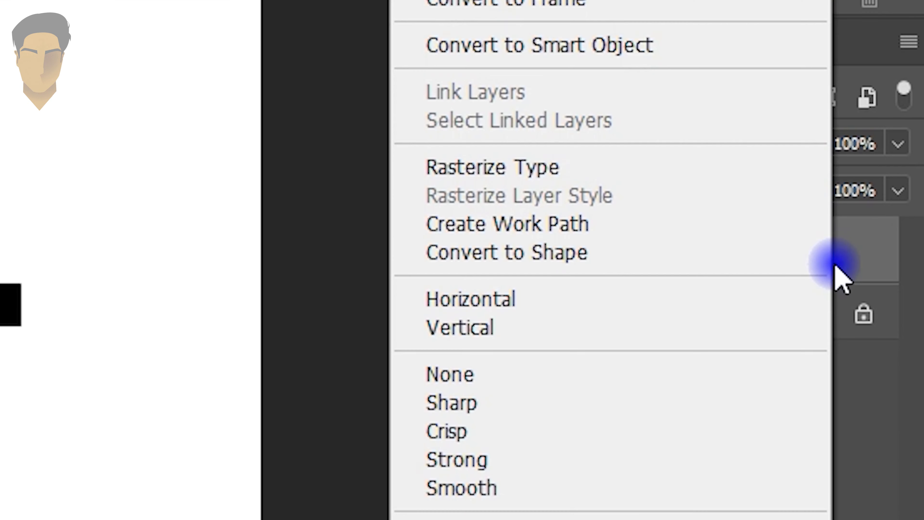
{"action": "left_click", "coordinate": [546, 175]}
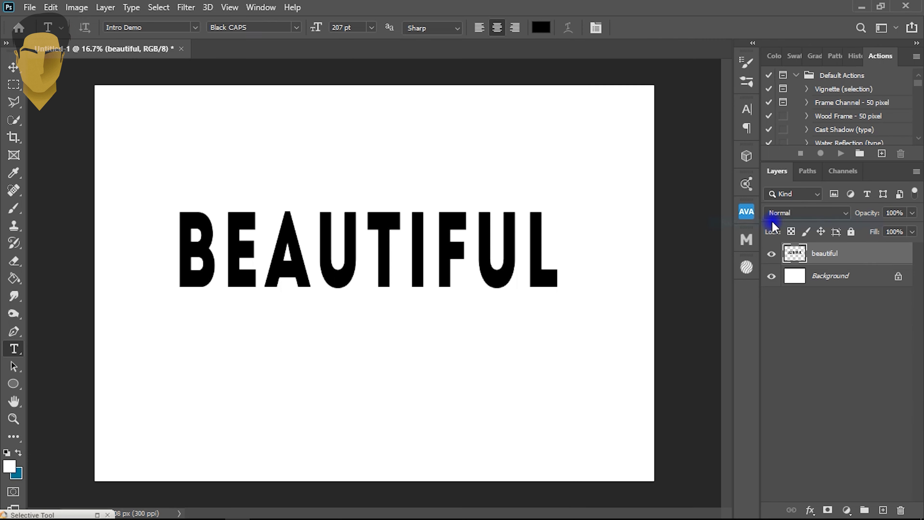
- Rotate the BEAUTIFUL layer 90° counterclockwise and move it to the canvas's left edge
{"action": "key", "text": "ctrl+t"}
{"action": "left_click_drag", "start_coordinate": [584, 198], "coordinate": [329, 145]}
{"action": "left_click_drag", "start_coordinate": [361, 189], "coordinate": [146, 240]}
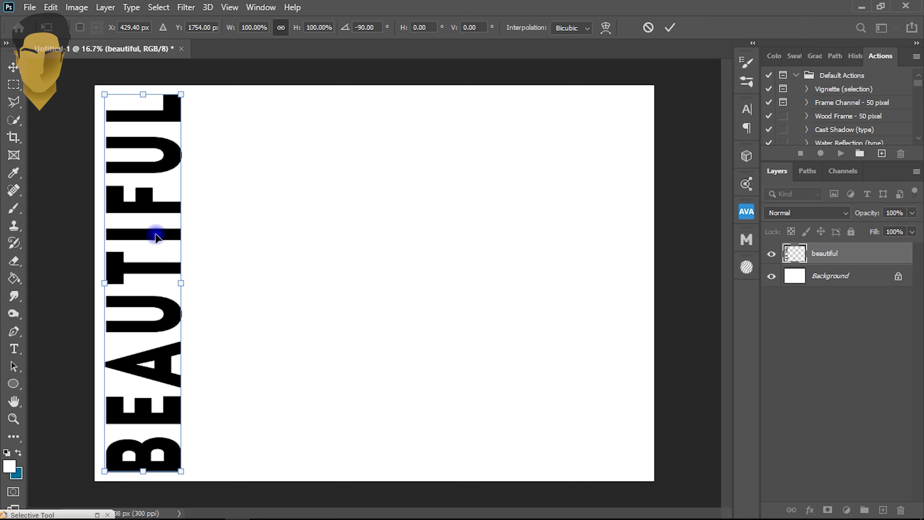
- Skew the vertical text's two right corners inward, the upper one about 25°, and move the tapered word slightly up
{"action": "right_click", "coordinate": [142, 211]}
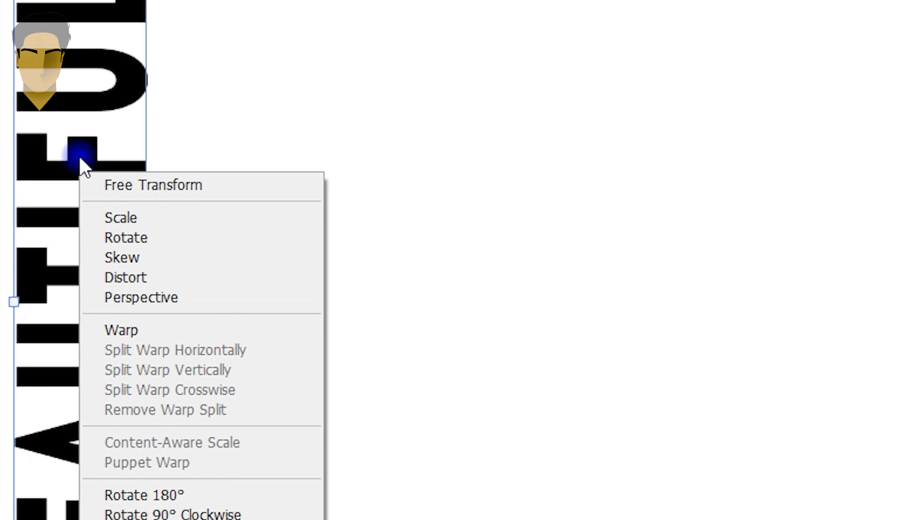
{"action": "left_click", "coordinate": [118, 258]}
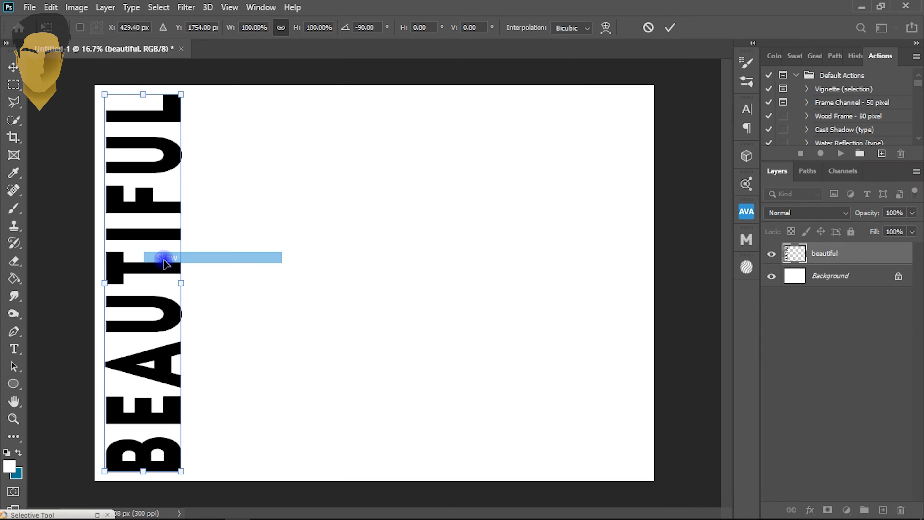
{"action": "left_click_drag", "start_coordinate": [181, 97], "coordinate": [180, 154]}
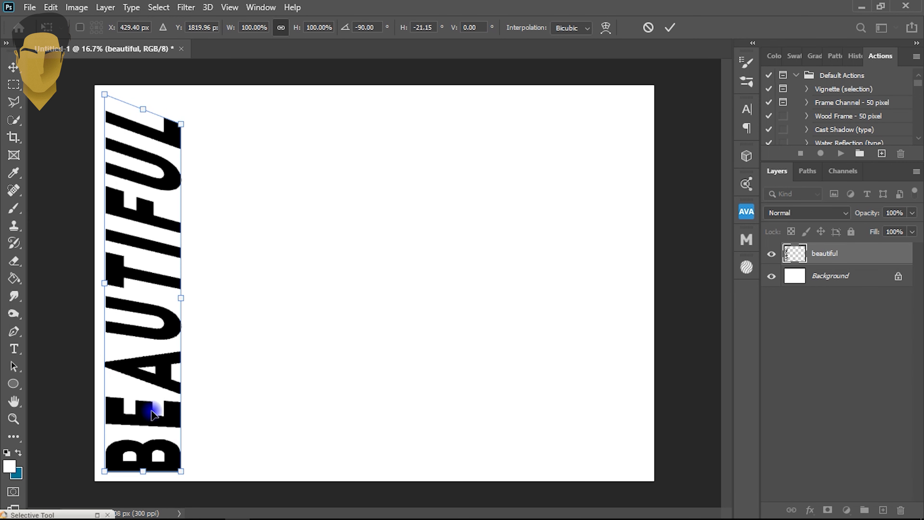
{"action": "left_click_drag", "start_coordinate": [181, 471], "coordinate": [182, 444]}
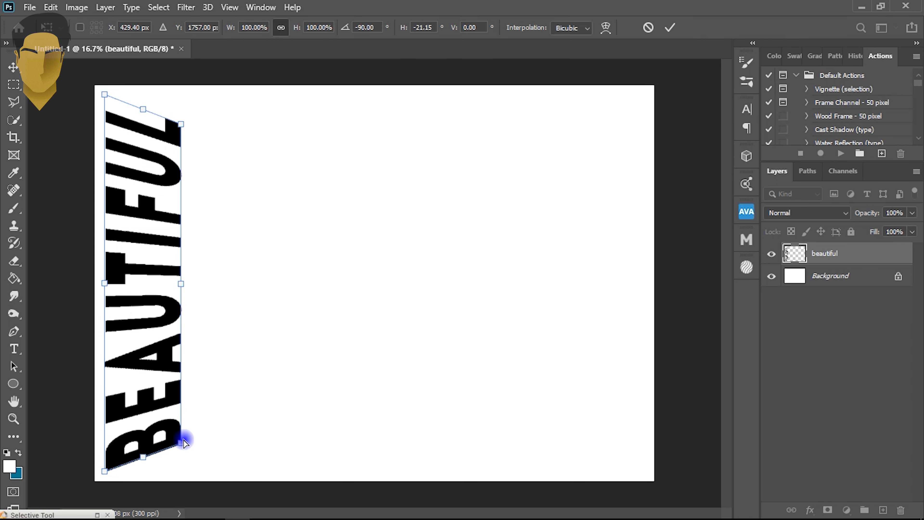
{"action": "left_click_drag", "start_coordinate": [181, 123], "coordinate": [182, 130]}
{"action": "left_click_drag", "start_coordinate": [182, 440], "coordinate": [182, 442]}
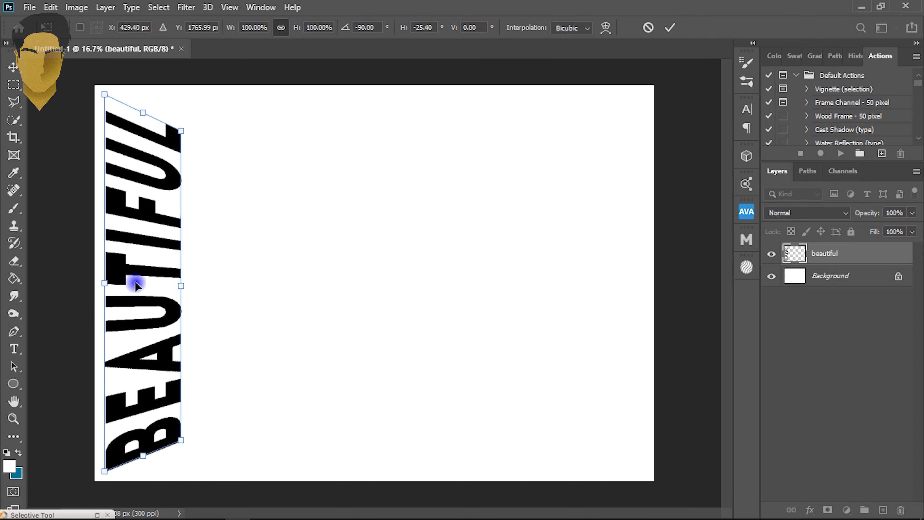
{"action": "key", "text": "Return"}
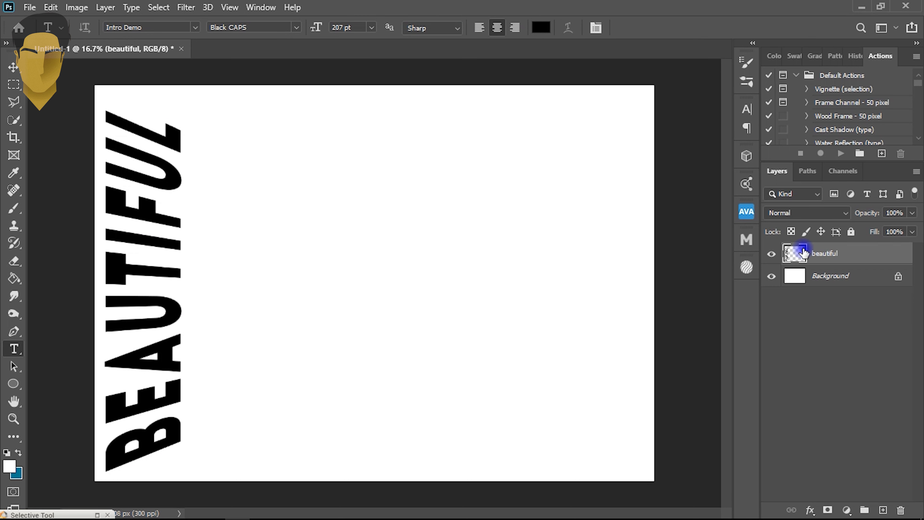
{"action": "key", "text": "v"}
{"action": "left_click_drag", "start_coordinate": [147, 157], "coordinate": [149, 154]}
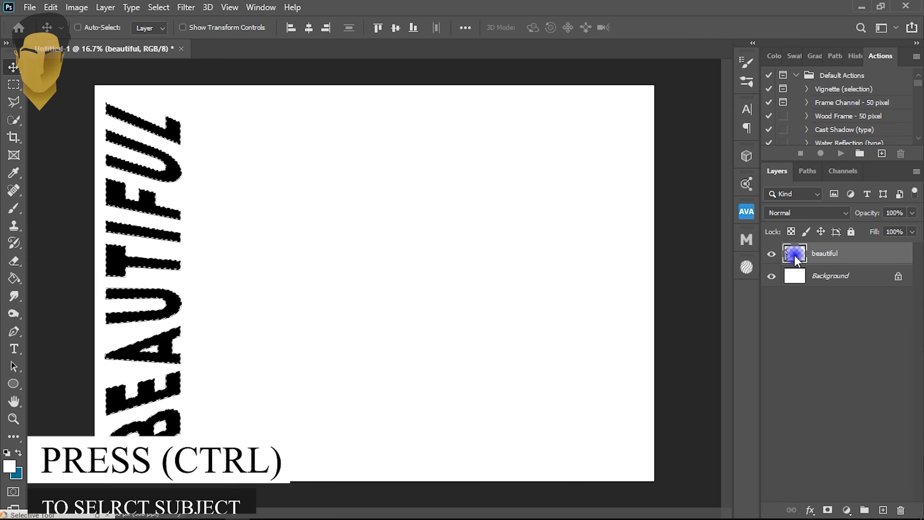
- Load the text's outline as a selection and set up a white (ffffff) soft round brush, 2000 px, 60% opacity
{"action": "left_click", "coordinate": [656, 248], "text": "ctrl"}
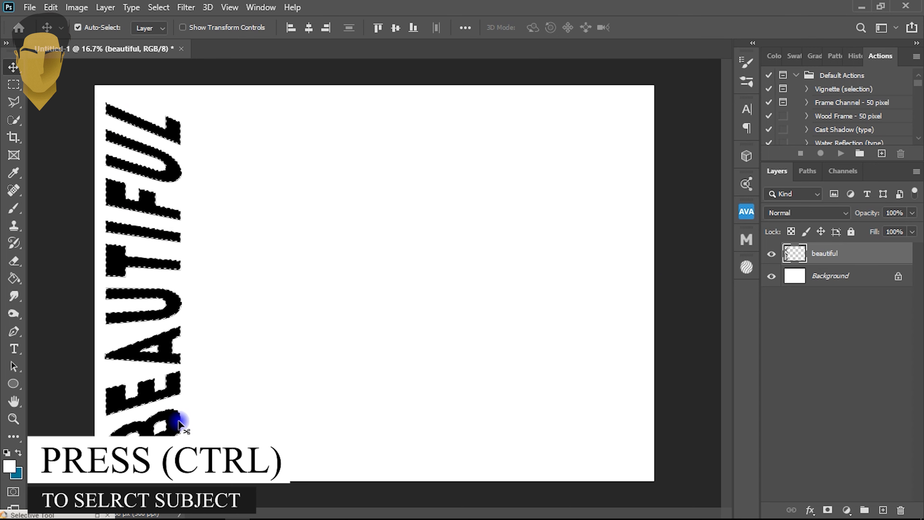
{"action": "left_click", "coordinate": [12, 207]}
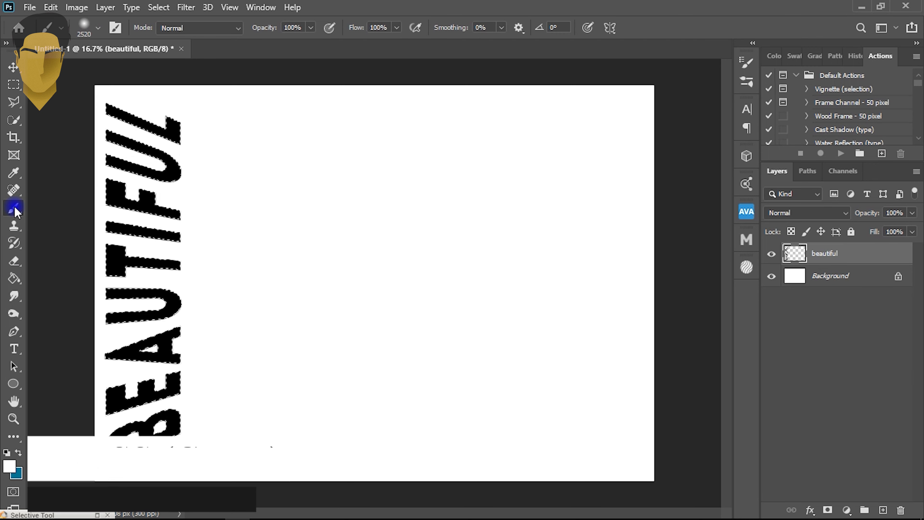
{"action": "left_click", "coordinate": [8, 465]}
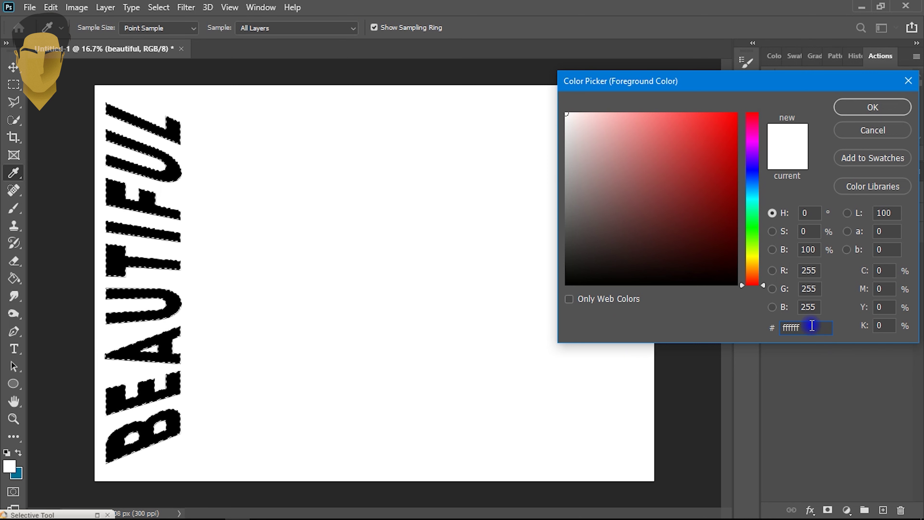
{"action": "left_click_drag", "start_coordinate": [812, 325], "coordinate": [755, 327]}
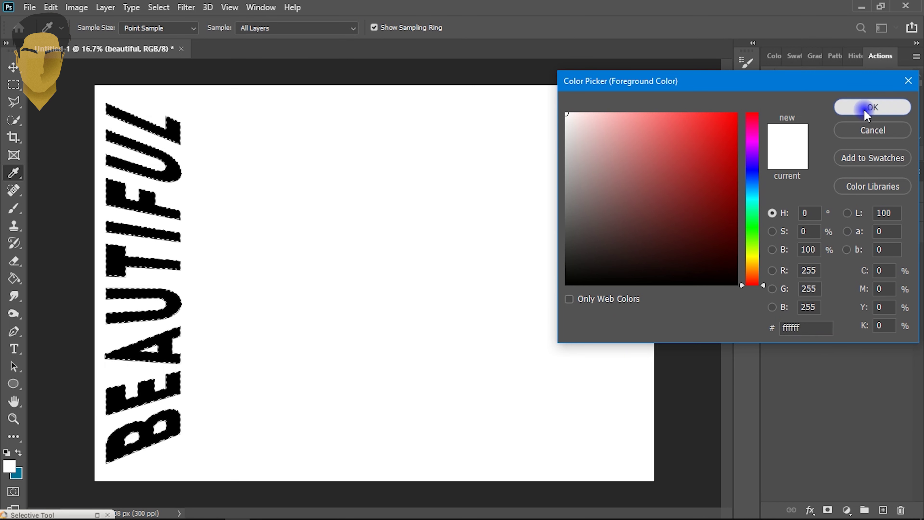
{"action": "left_click", "coordinate": [867, 115]}
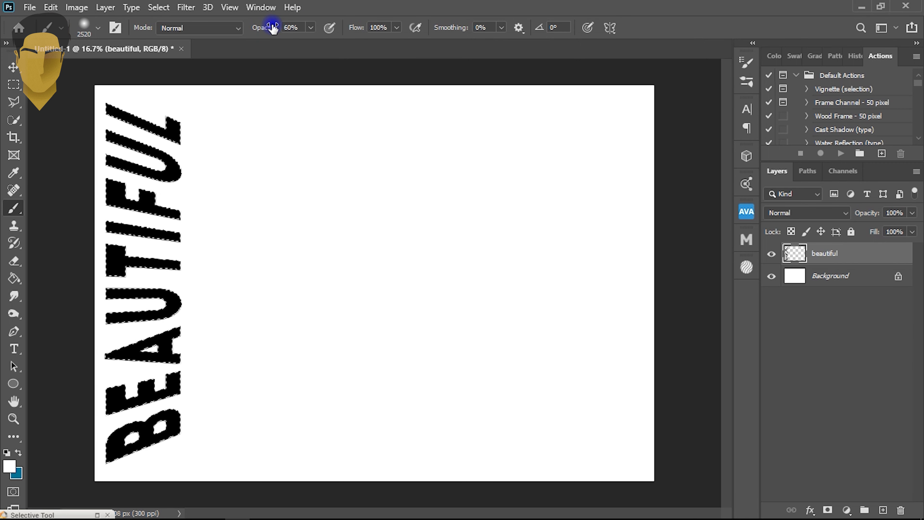
{"action": "right_click", "coordinate": [275, 200]}
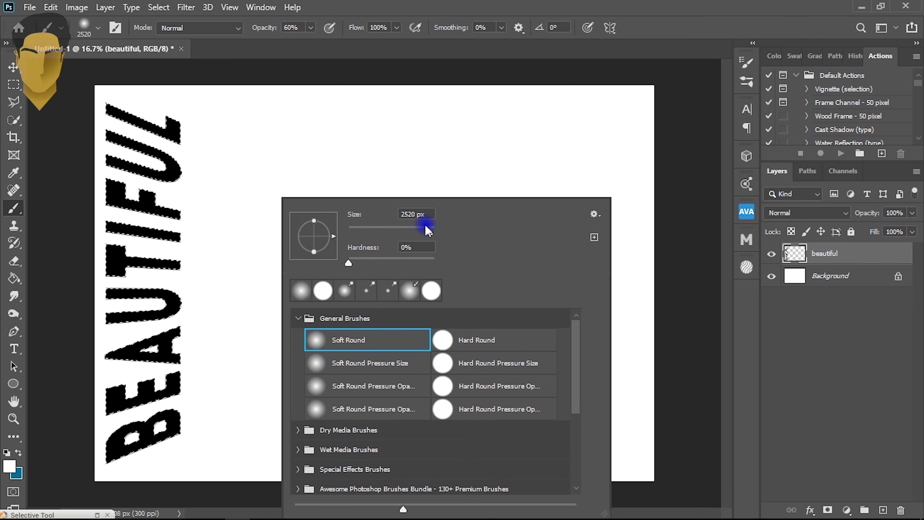
{"action": "left_click_drag", "start_coordinate": [428, 216], "coordinate": [377, 207]}
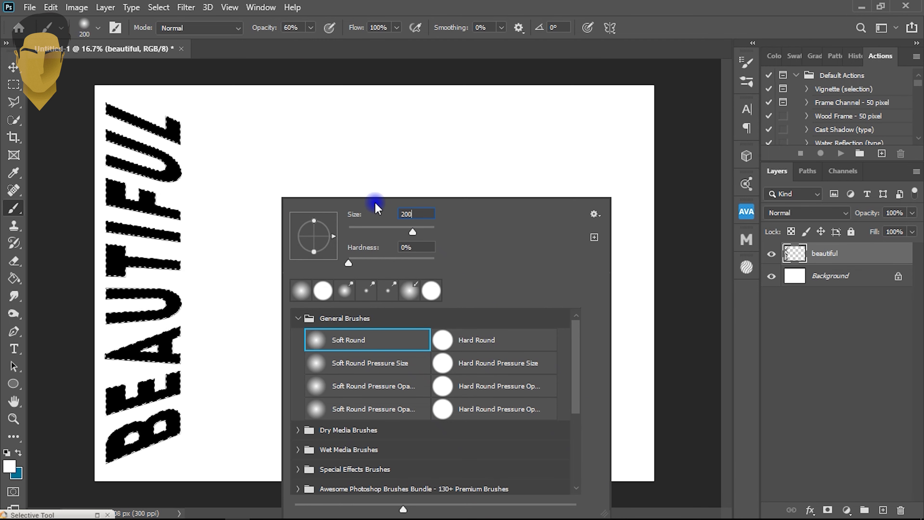
{"action": "key", "text": "Return"}
- Paint white along the right side of the selected letters so they fade from black, and clear the selection
{"action": "left_click", "coordinate": [245, 150]}
{"action": "mouse_move", "coordinate": [249, 421]}
{"action": "left_mouse_down"}
{"action": "mouse_move", "coordinate": [236, 116]}
{"action": "mouse_move", "coordinate": [253, 138]}
{"action": "mouse_move", "coordinate": [270, 345]}
{"action": "mouse_move", "coordinate": [262, 363]}
{"action": "mouse_move", "coordinate": [264, 202]}
{"action": "mouse_move", "coordinate": [305, 433]}
{"action": "mouse_move", "coordinate": [290, 182]}
{"action": "mouse_move", "coordinate": [301, 335]}
{"action": "left_mouse_up"}
{"action": "key", "text": "ctrl+d"}
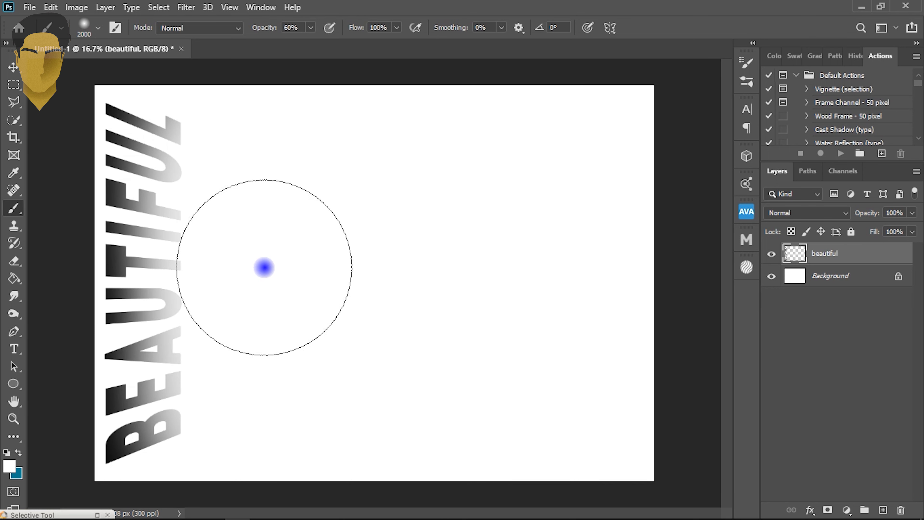
- Duplicate the faded BEAUTIFUL layer repeatedly to the right at even spacing, filling the canvas with ten overlapping columns
{"action": "left_click", "coordinate": [14, 69]}
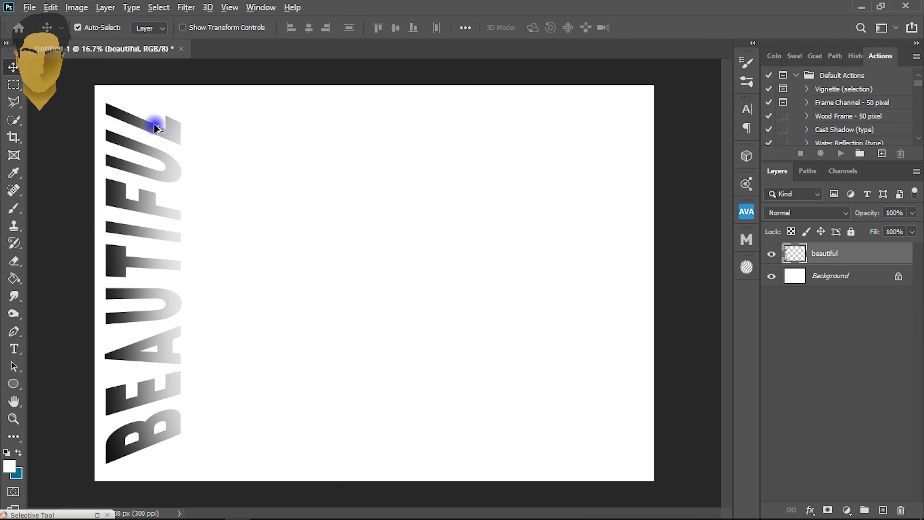
{"action": "left_click_drag", "start_coordinate": [153, 130], "coordinate": [207, 137]}
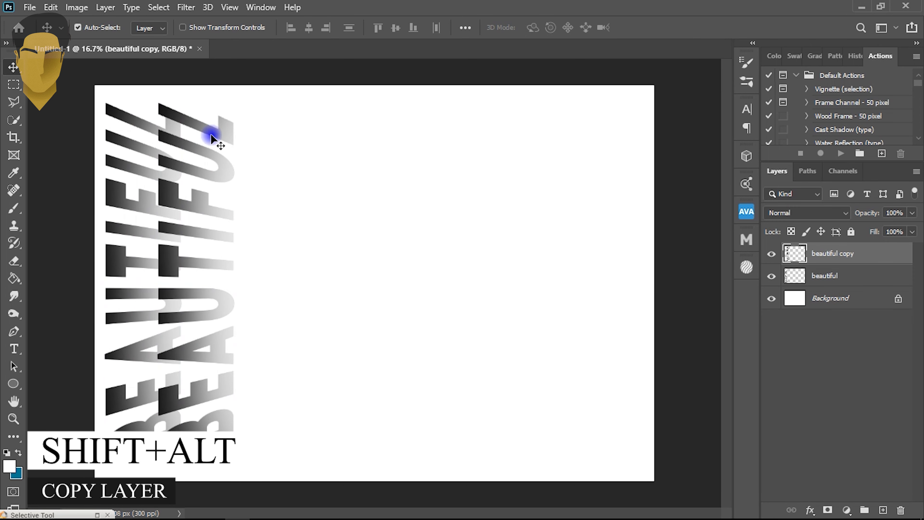
{"action": "left_click_drag", "start_coordinate": [211, 130], "coordinate": [614, 130]}
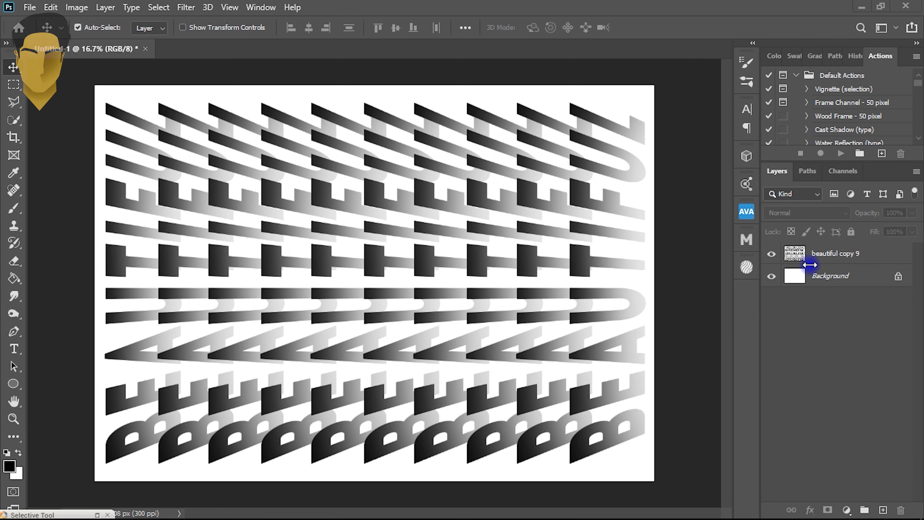
- Rotate the whole canvas 90° clockwise so the repeated words read horizontally on a portrait page
{"action": "left_click", "coordinate": [804, 255]}
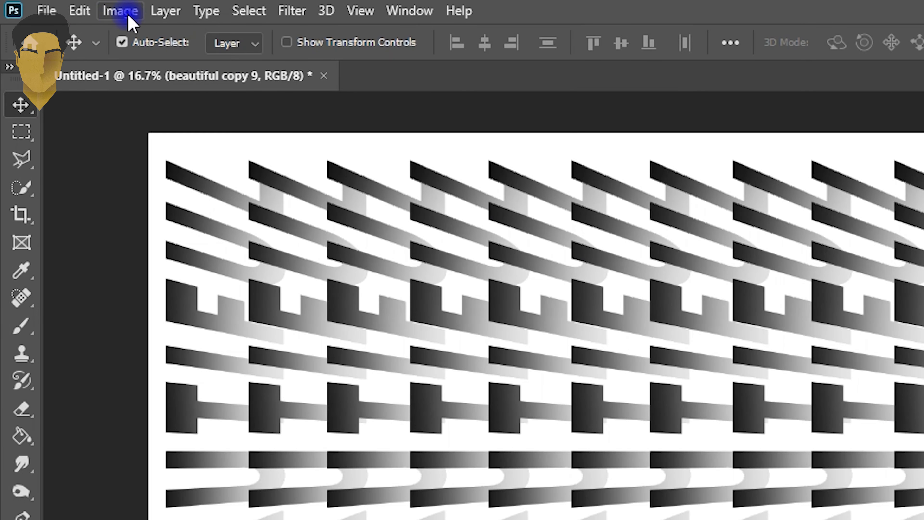
{"action": "left_click", "coordinate": [76, 7]}
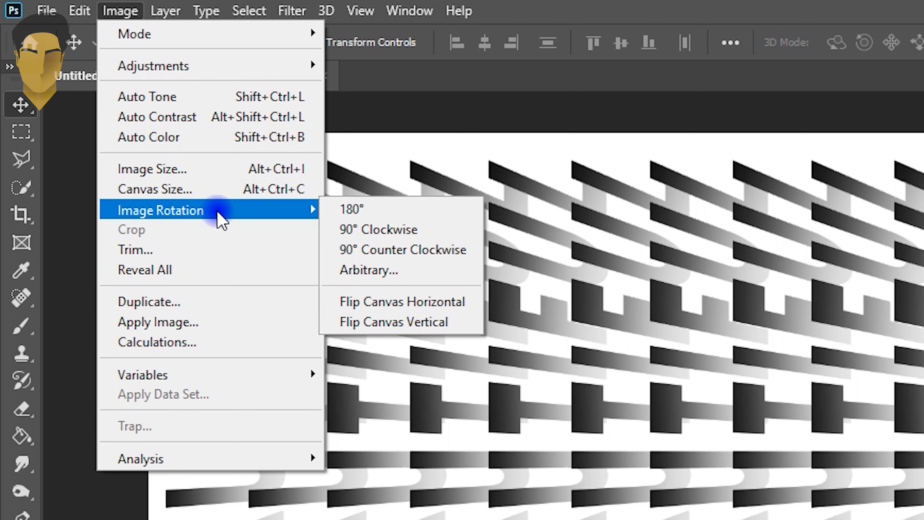
{"action": "mouse_move", "coordinate": [309, 210]}
{"action": "left_click", "coordinate": [364, 229]}
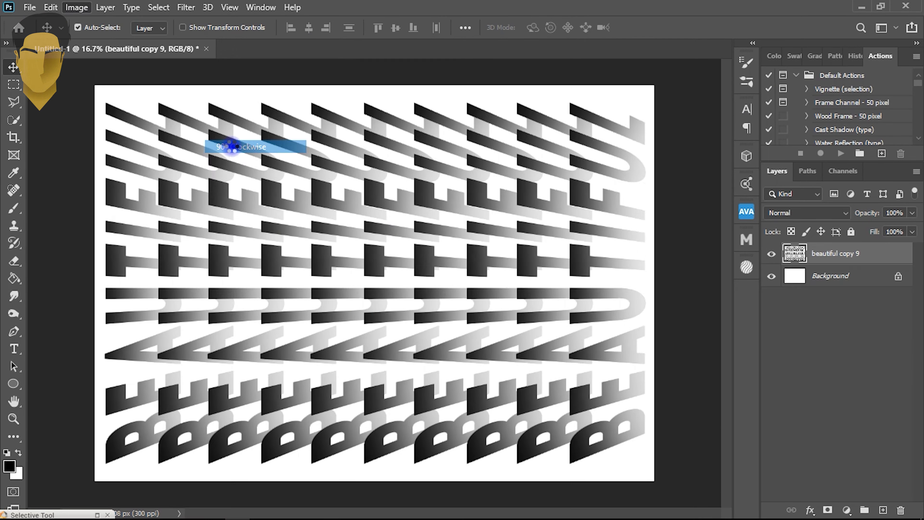
{"action": "key", "text": "ctrl+0"}
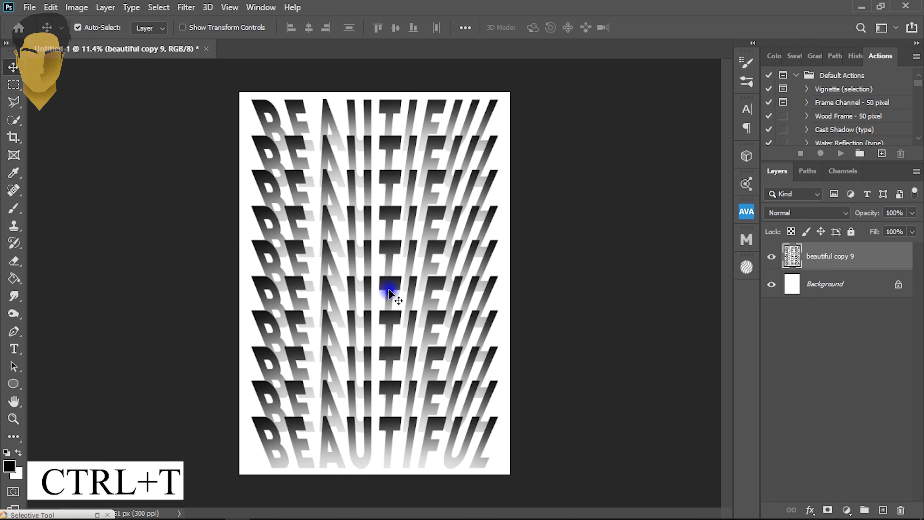
- Skew the BEAUTIFUL layer's two upper corners inward by about 2.4° each so the stack narrows toward the top
{"action": "key", "text": "ctrl+plus"}
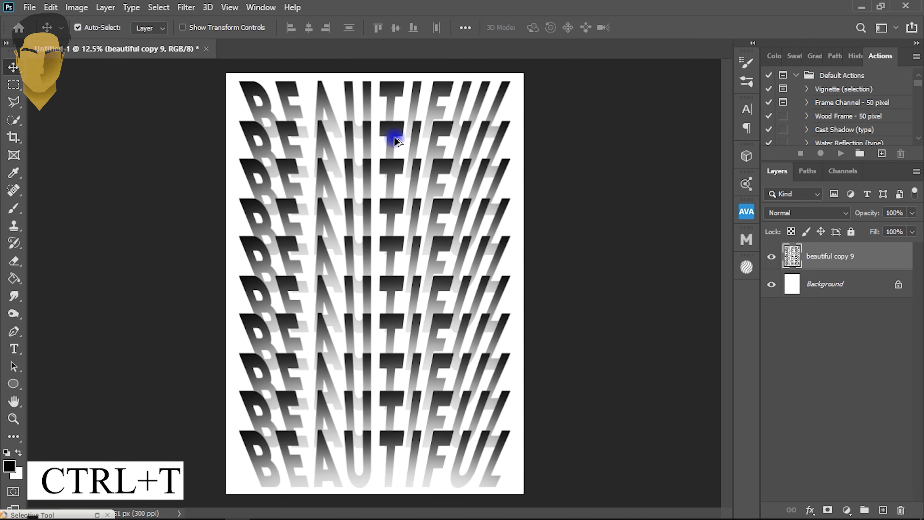
{"action": "key", "text": "ctrl+t"}
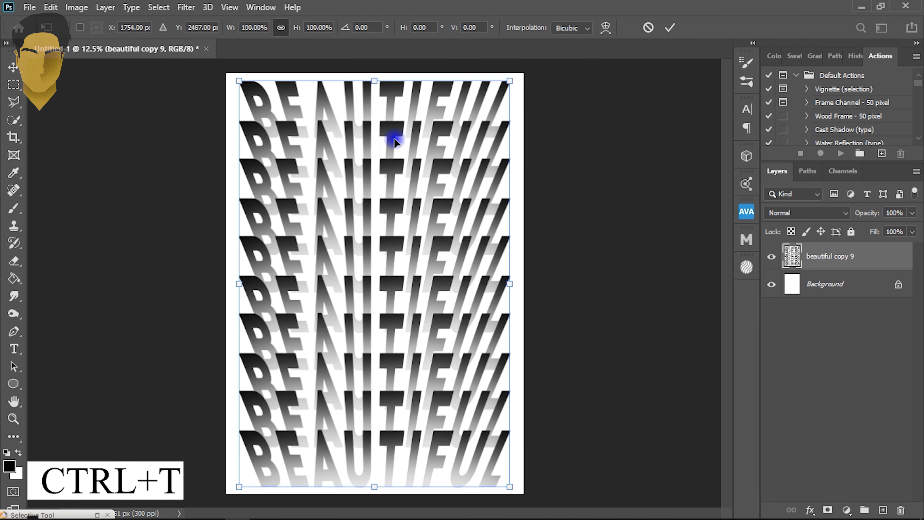
{"action": "right_click", "coordinate": [410, 157]}
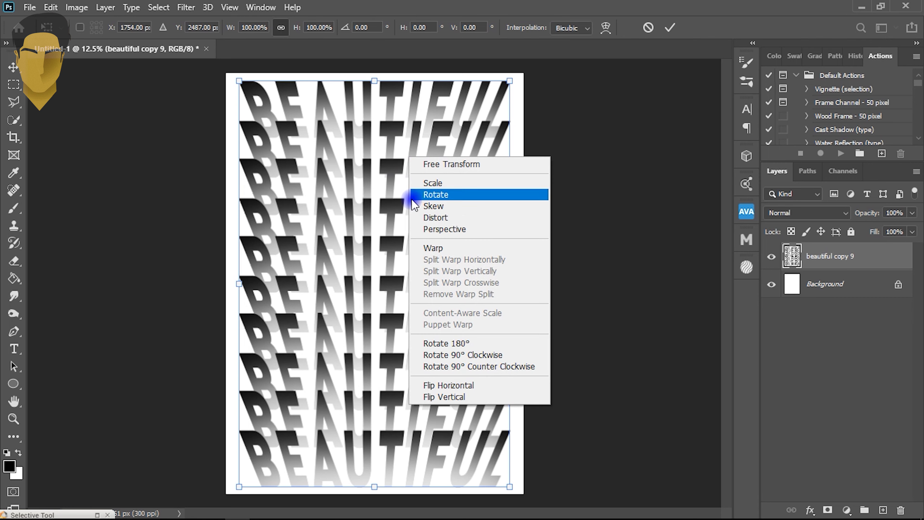
{"action": "left_click", "coordinate": [427, 206]}
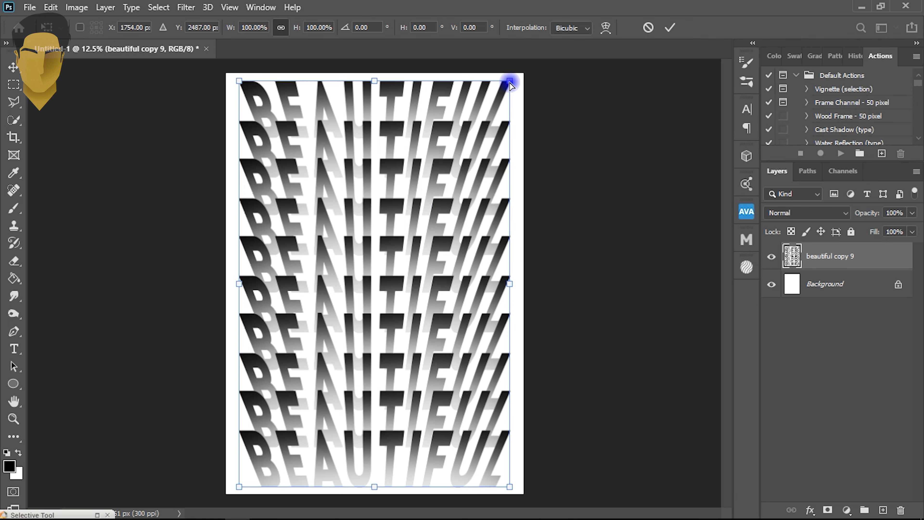
{"action": "left_click_drag", "start_coordinate": [511, 83], "coordinate": [494, 82]}
{"action": "left_click_drag", "start_coordinate": [242, 83], "coordinate": [254, 78]}
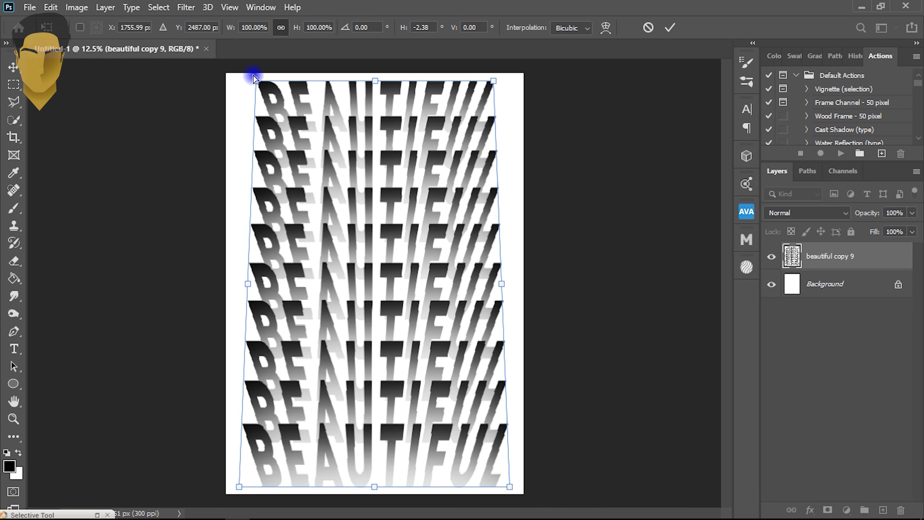
{"action": "key", "text": "Return"}
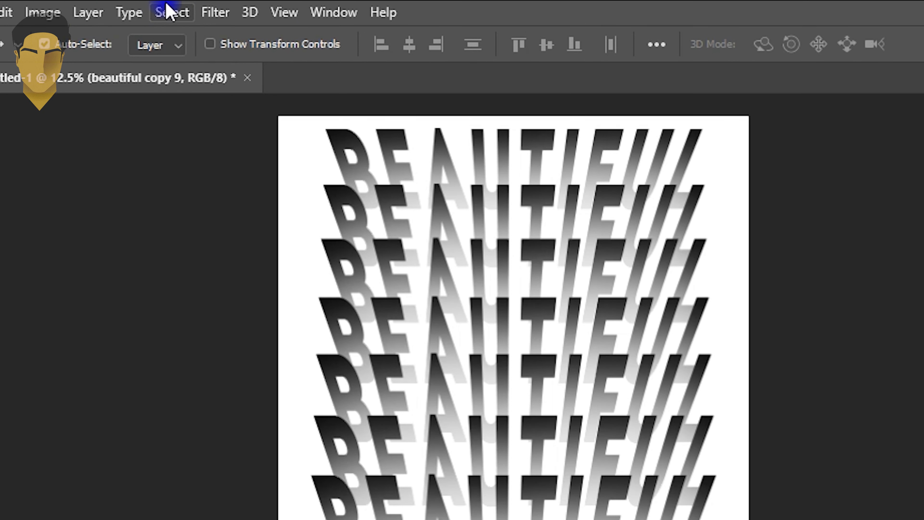
- Select the artwork's highlights by Color Range with fuzziness 50% and range 190
{"action": "left_click", "coordinate": [159, 7]}
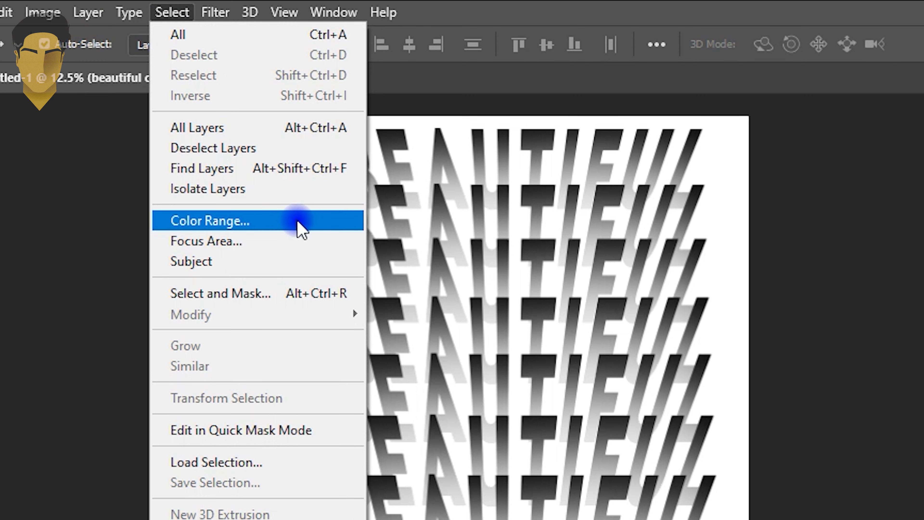
{"action": "left_click", "coordinate": [296, 222]}
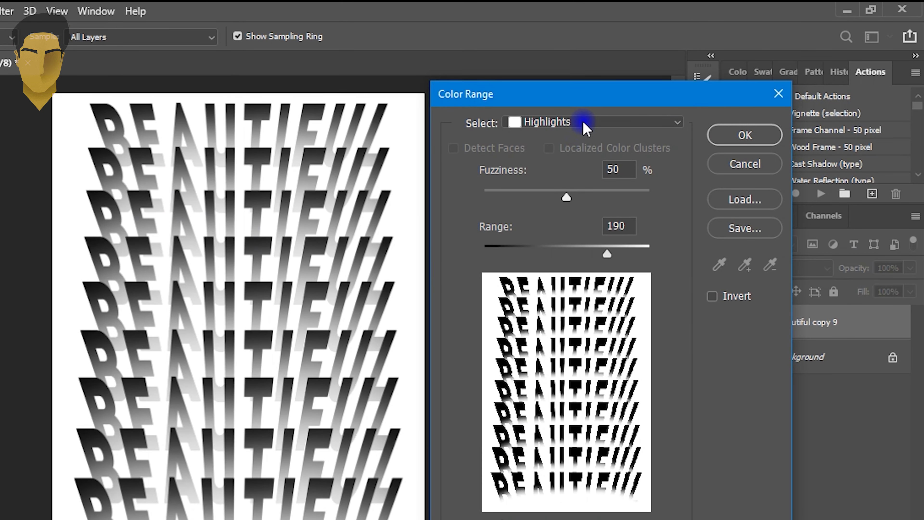
{"action": "left_click", "coordinate": [584, 123]}
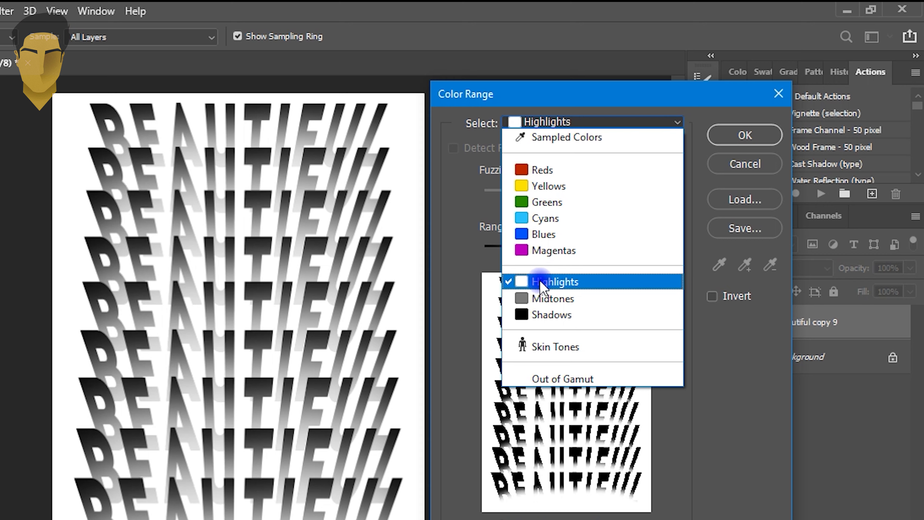
{"action": "left_click", "coordinate": [553, 286]}
{"action": "left_click", "coordinate": [615, 169]}
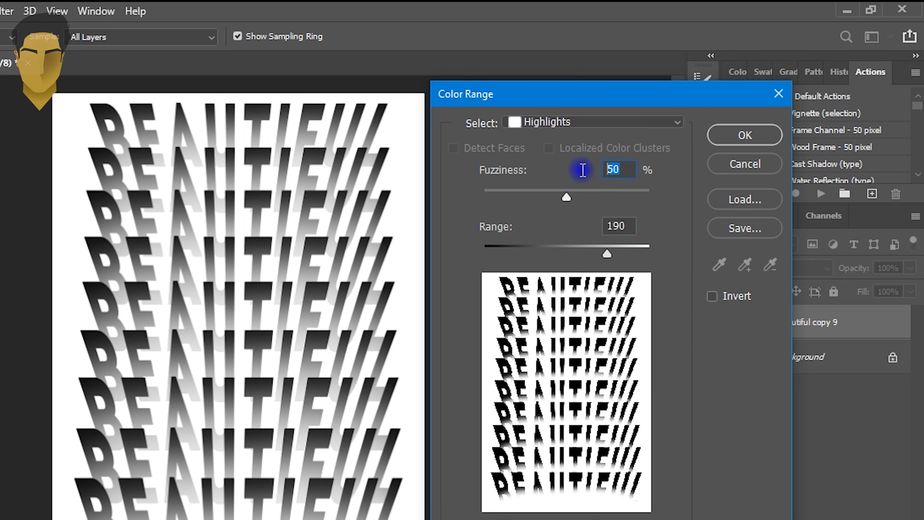
{"action": "left_click", "coordinate": [614, 226]}
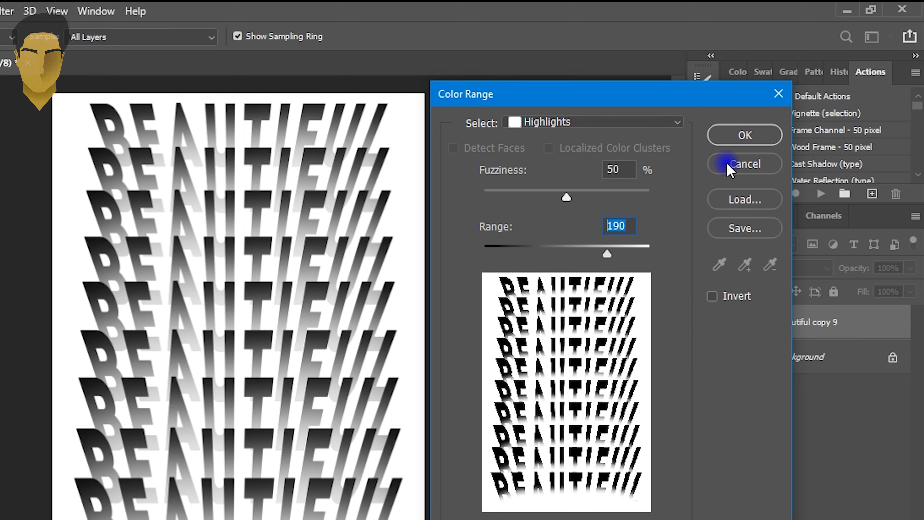
{"action": "left_click", "coordinate": [745, 135]}
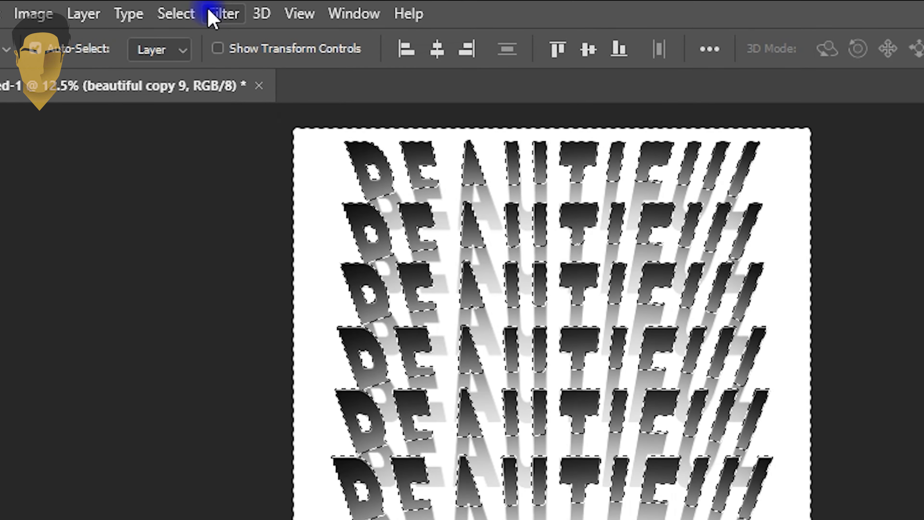
- Apply a Zoom Radial Blur of amount 10, Good quality, centred near the lower middle, to the selected highlights and deselect
{"action": "left_click", "coordinate": [213, 14]}
{"action": "mouse_move", "coordinate": [287, 310]}
{"action": "mouse_move", "coordinate": [285, 287]}
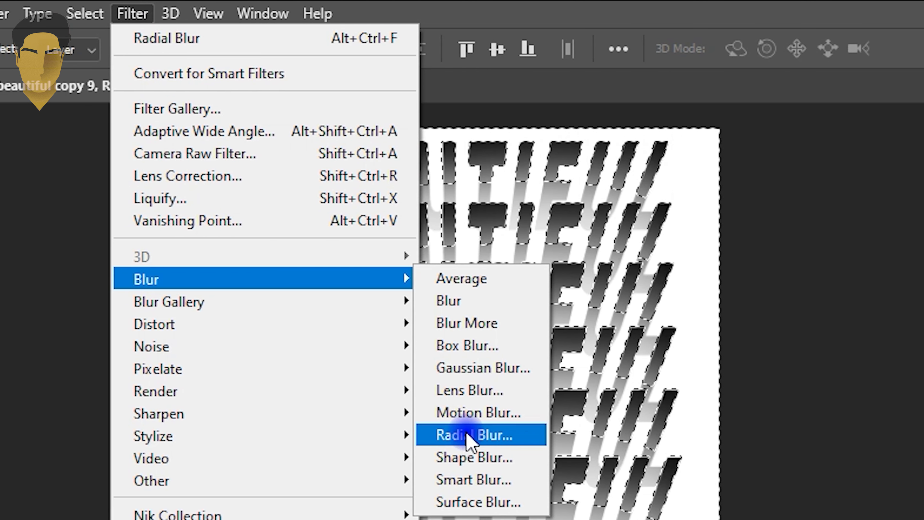
{"action": "left_click", "coordinate": [562, 434]}
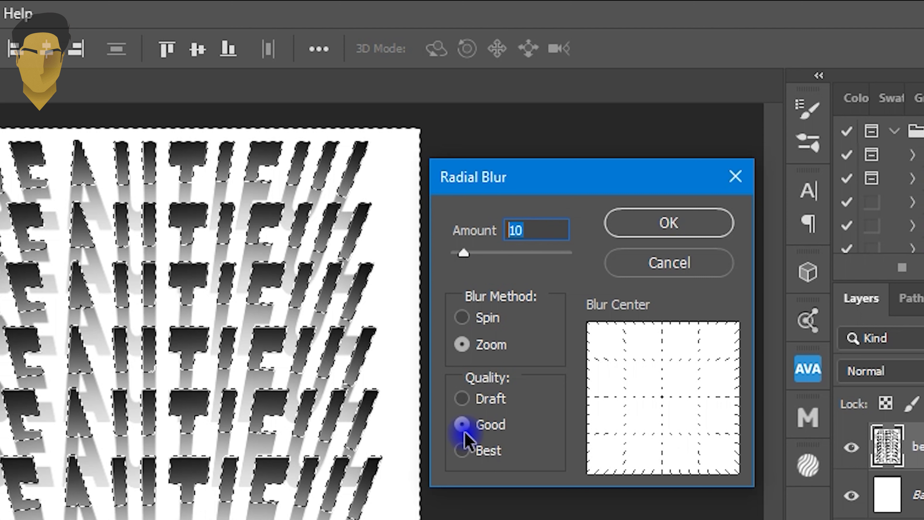
{"action": "left_click_drag", "start_coordinate": [666, 439], "coordinate": [663, 459]}
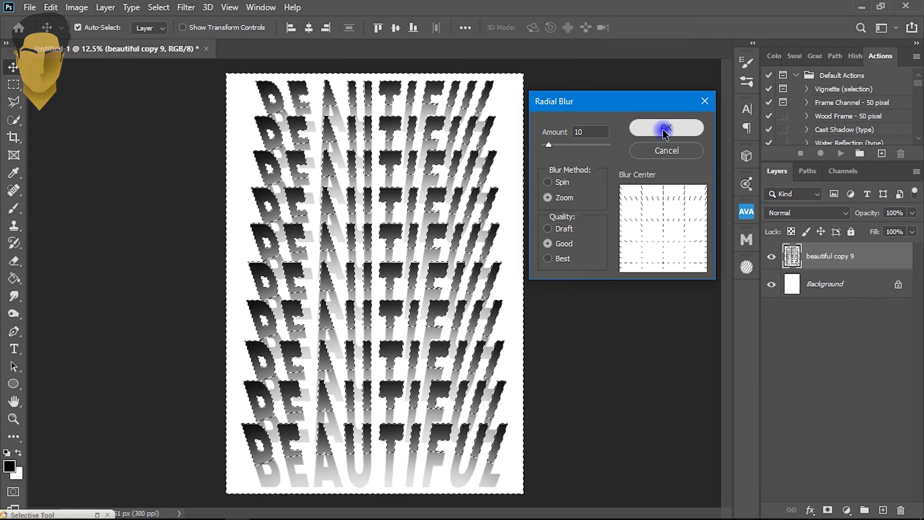
{"action": "left_click", "coordinate": [664, 228]}
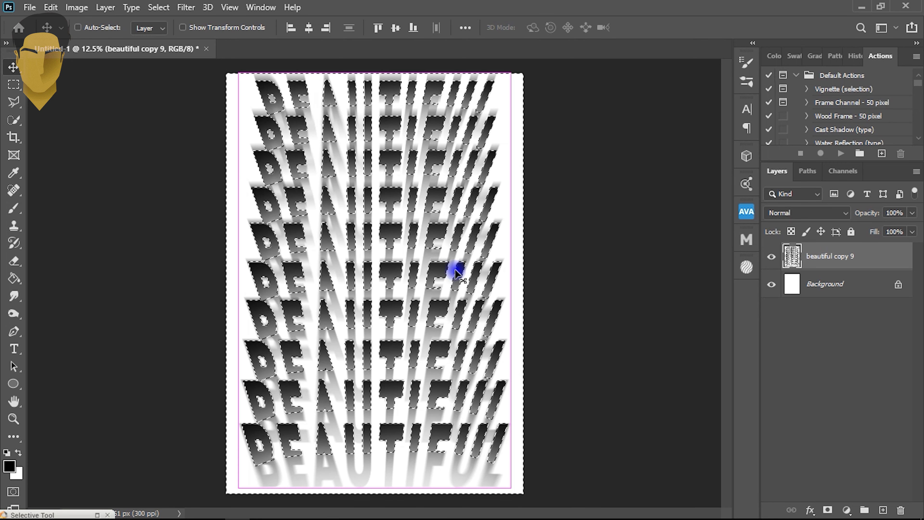
{"action": "key", "text": "ctrl+d"}
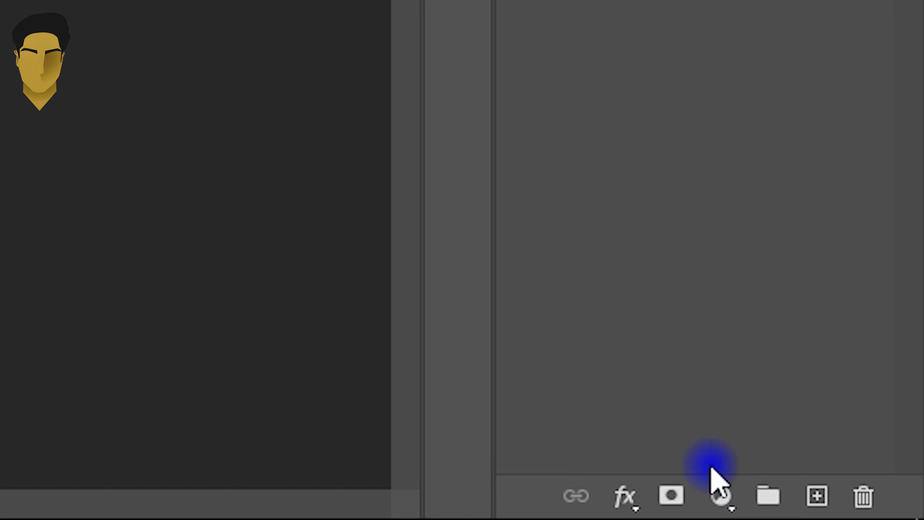
- Add a Gradient Map adjustment layer above the text and open its gradient for editing
{"action": "left_click", "coordinate": [846, 510]}
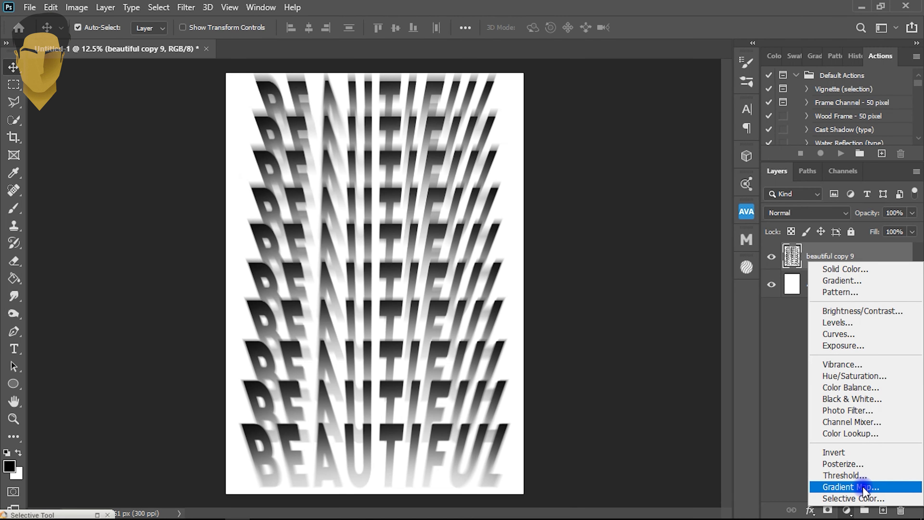
{"action": "left_click", "coordinate": [863, 486]}
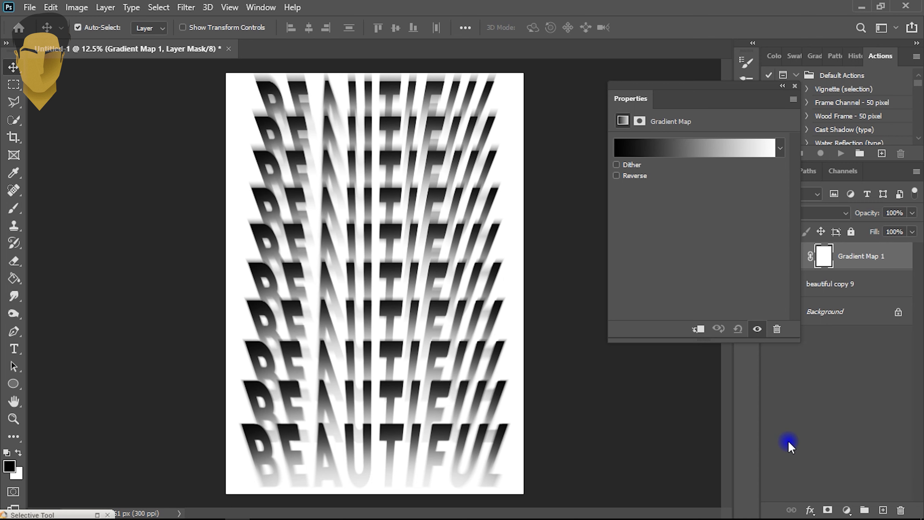
{"action": "left_click", "coordinate": [690, 148]}
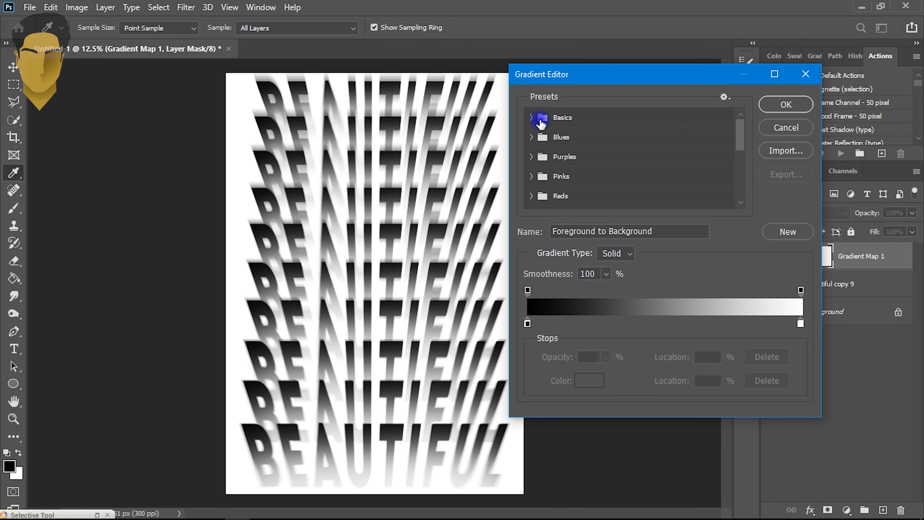
- Try several gradients from the Blues presets on the gradient map, including Blue_02, Blue_05, Blue_24 and Blue_22
{"action": "left_click", "coordinate": [532, 117]}
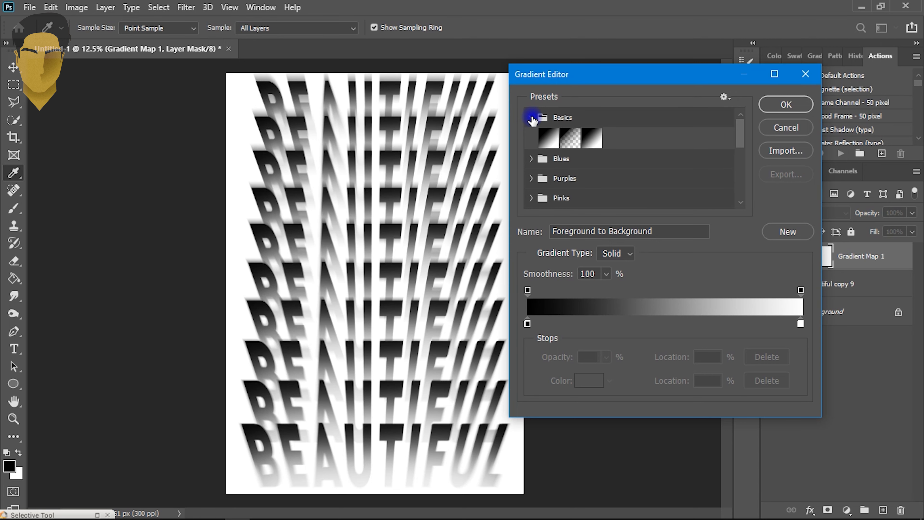
{"action": "left_click", "coordinate": [531, 118]}
{"action": "left_click", "coordinate": [530, 135]}
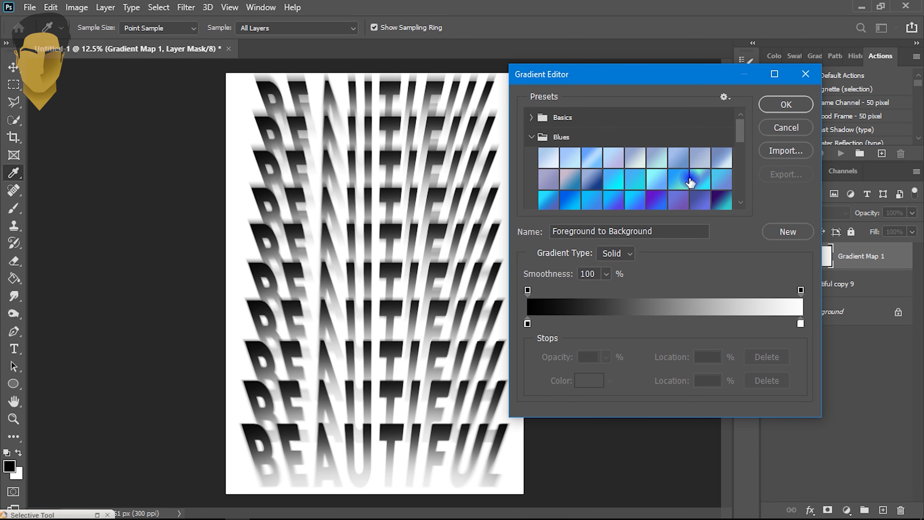
{"action": "left_click", "coordinate": [579, 160]}
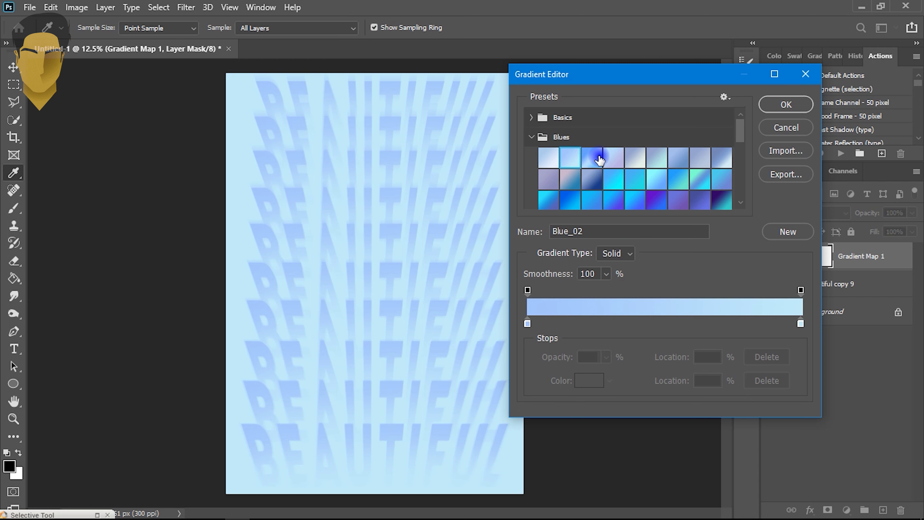
{"action": "left_click", "coordinate": [599, 160]}
{"action": "left_click", "coordinate": [613, 157]}
{"action": "left_click", "coordinate": [642, 156]}
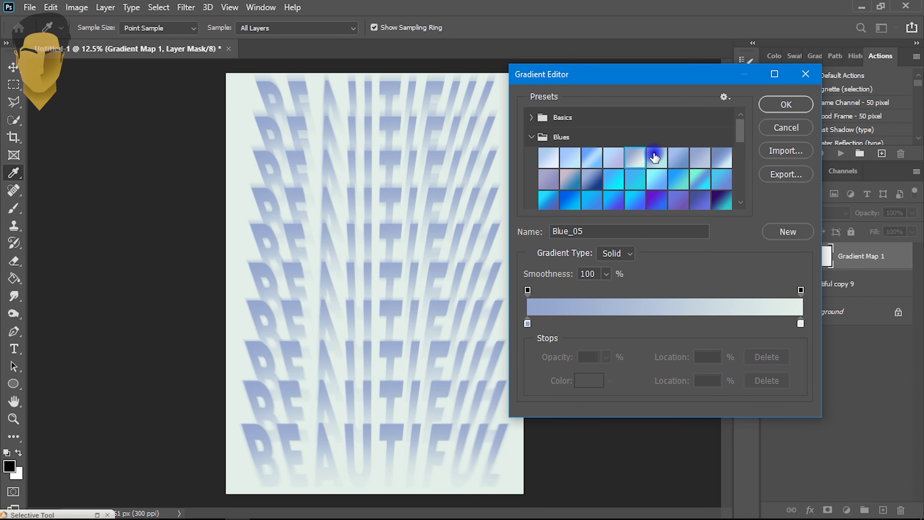
{"action": "left_click", "coordinate": [672, 194]}
{"action": "left_click", "coordinate": [656, 199]}
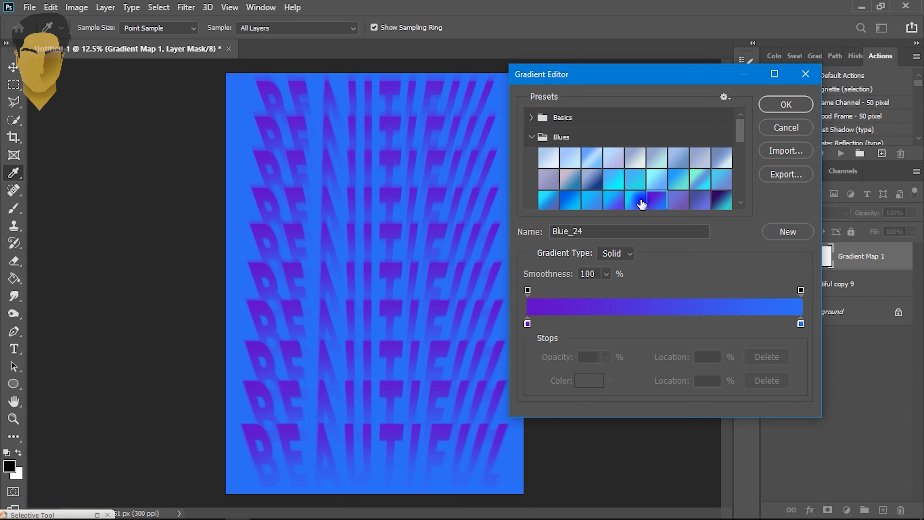
{"action": "left_click", "coordinate": [611, 194]}
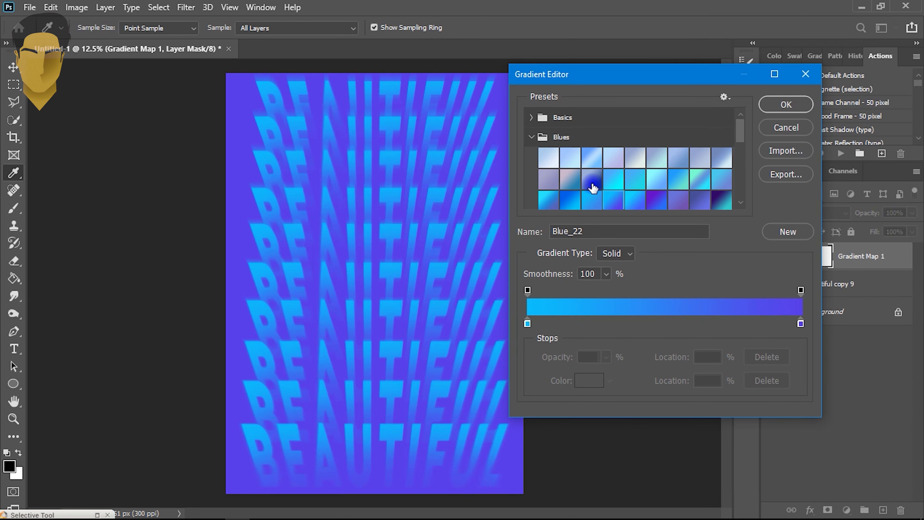
- Try several Purples gradient presets on the gradient map, including Purple_20, and settle on Purple_01
{"action": "left_click", "coordinate": [531, 137]}
{"action": "left_click", "coordinate": [531, 157]}
{"action": "scroll", "coordinate": [574, 178], "scroll_direction": "down", "scroll_amount": 1}
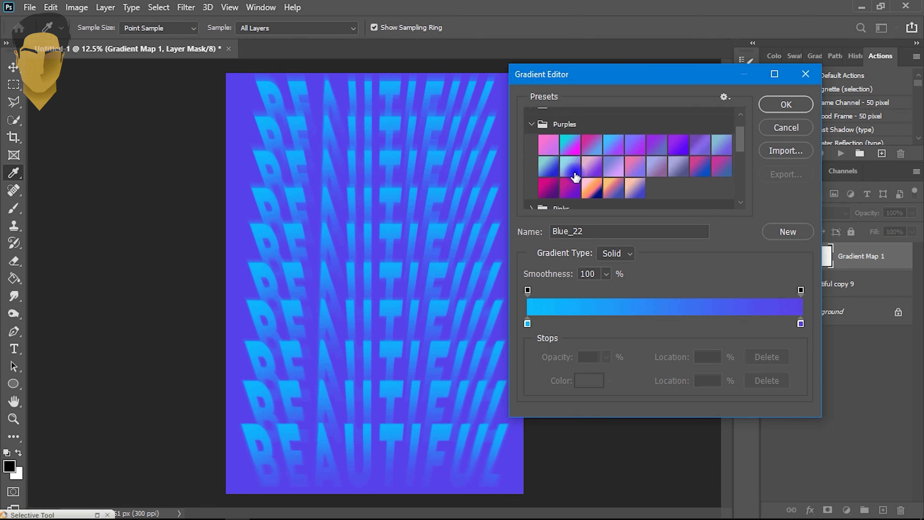
{"action": "left_click", "coordinate": [592, 187]}
{"action": "left_click", "coordinate": [568, 187]}
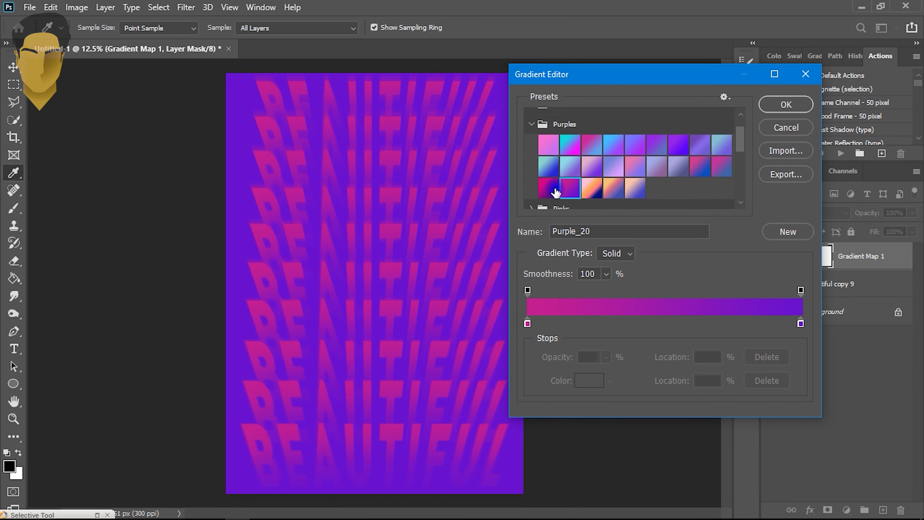
{"action": "left_click", "coordinate": [553, 184]}
{"action": "left_click", "coordinate": [552, 147]}
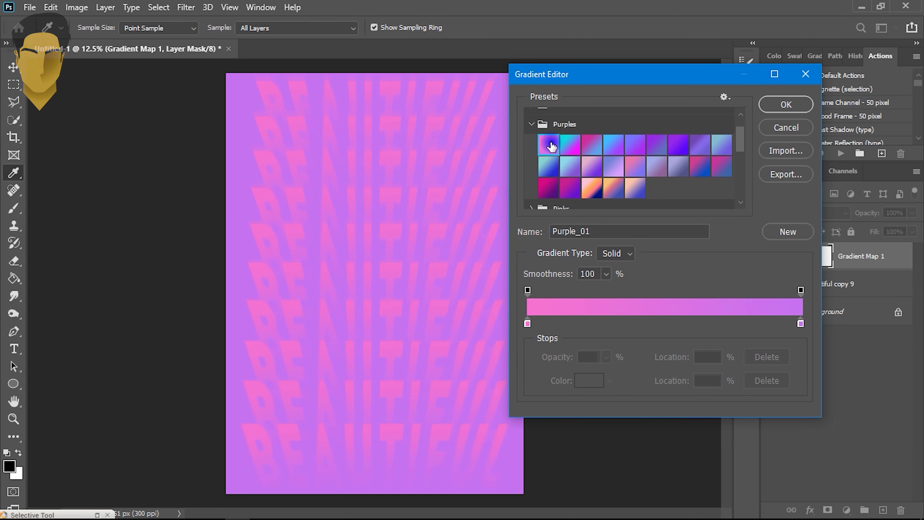
- Browse the Reds and Oranges preset groups and apply the Orange_05 gradient to the gradient map
{"action": "left_click", "coordinate": [531, 125]}
{"action": "left_click", "coordinate": [532, 144]}
{"action": "scroll", "coordinate": [567, 178], "scroll_direction": "down", "scroll_amount": 1}
{"action": "scroll", "coordinate": [535, 142], "scroll_direction": "up", "scroll_amount": 1}
{"action": "left_click", "coordinate": [533, 137]}
{"action": "scroll", "coordinate": [533, 142], "scroll_direction": "down", "scroll_amount": 1}
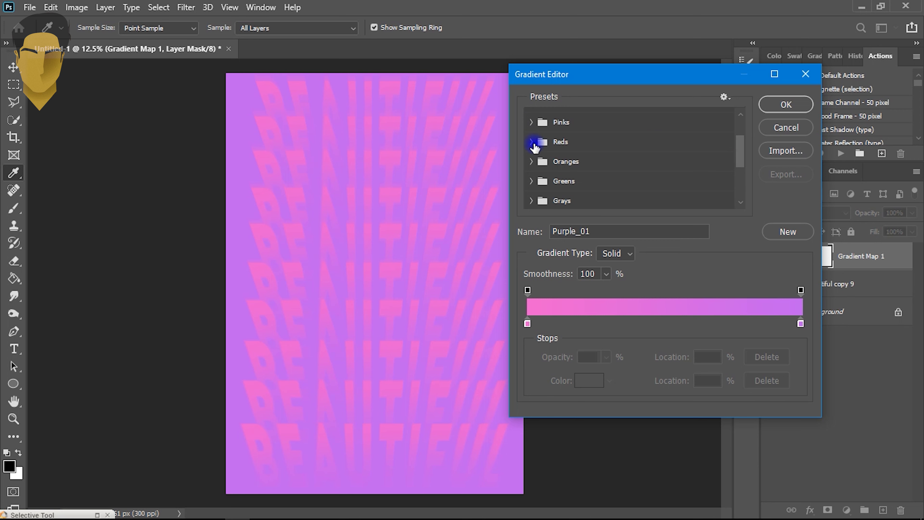
{"action": "left_click", "coordinate": [533, 144]}
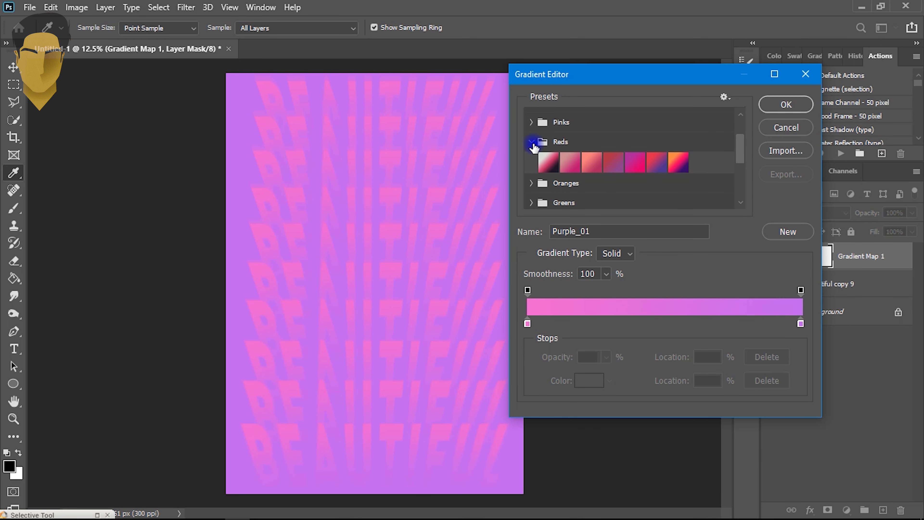
{"action": "left_click", "coordinate": [533, 144]}
{"action": "left_click", "coordinate": [531, 160]}
{"action": "scroll", "coordinate": [582, 171], "scroll_direction": "down", "scroll_amount": 1}
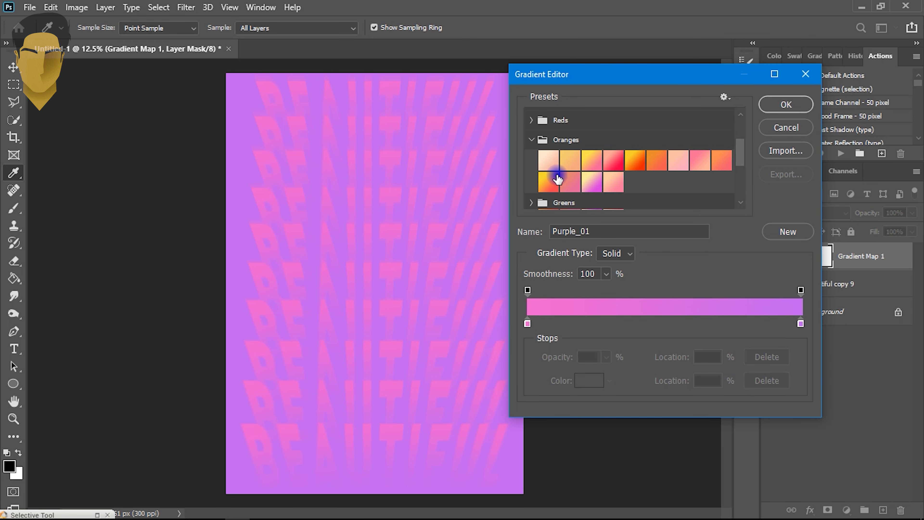
{"action": "left_click", "coordinate": [635, 160]}
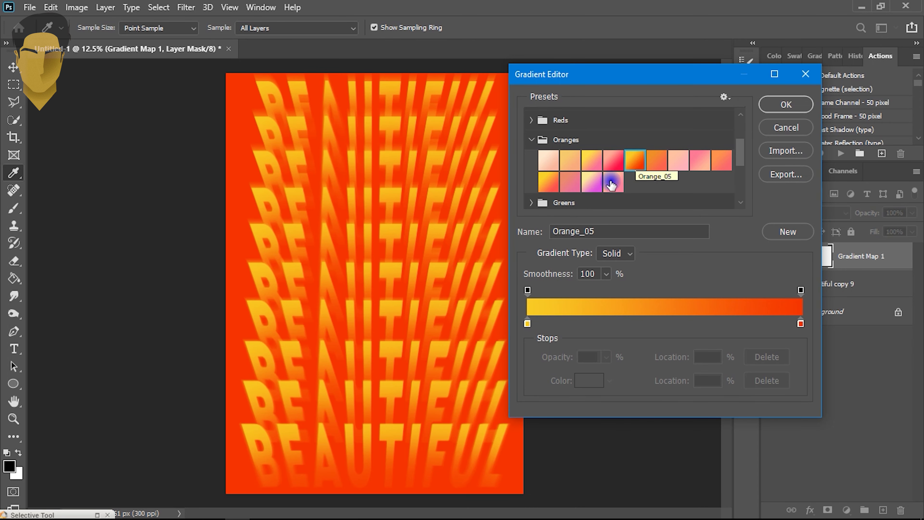
- Set the gradient's starting colour stop, at location 0%, to white (ffffff)
{"action": "left_click", "coordinate": [527, 324]}
{"action": "left_click", "coordinate": [588, 381]}
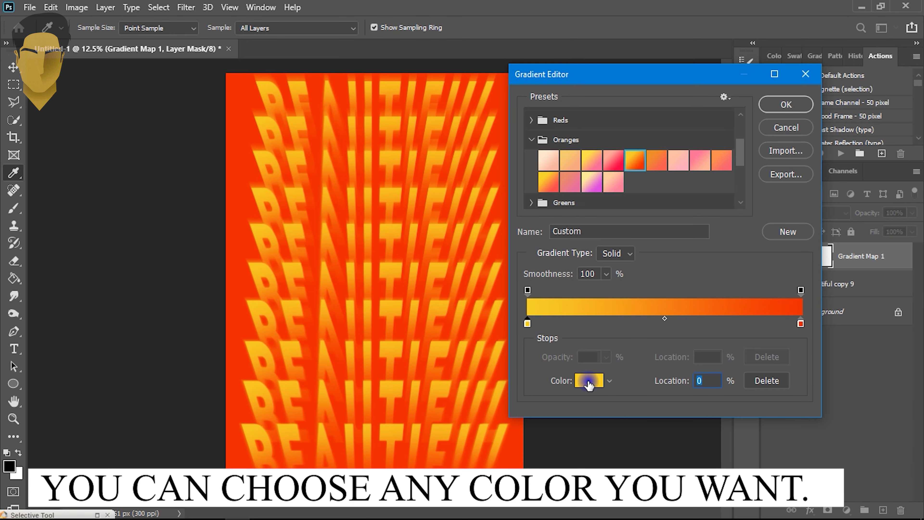
{"action": "left_click_drag", "start_coordinate": [589, 237], "coordinate": [540, 107]}
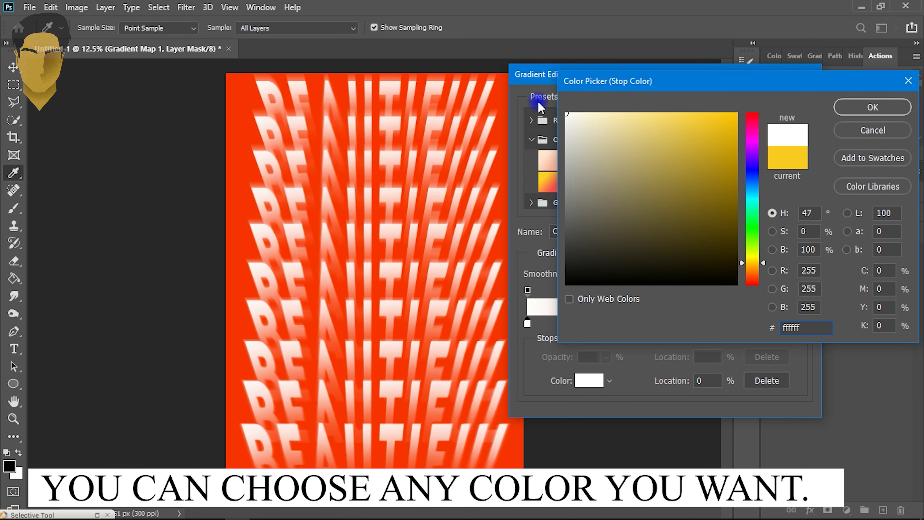
{"action": "left_click", "coordinate": [864, 107]}
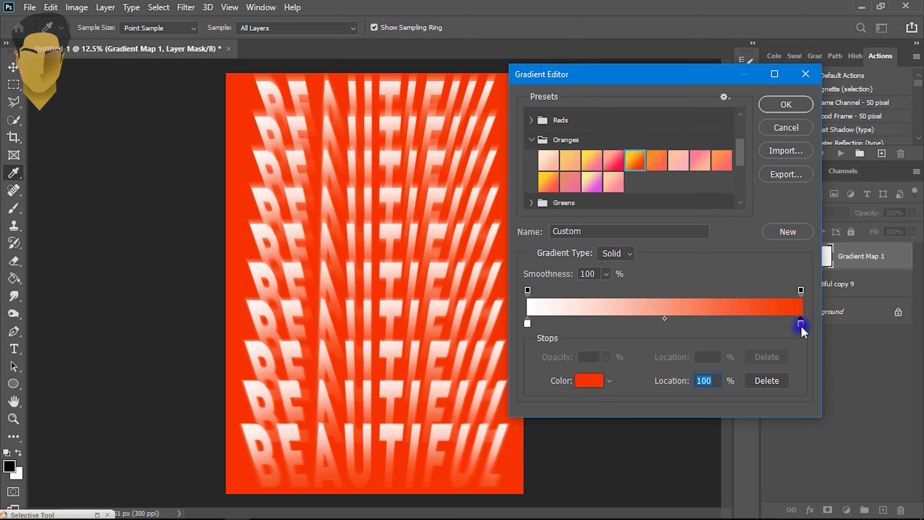
- Set the gradient's end colour stop, at location 100%, to dark blue 035179 and accept the gradient map settings
{"action": "left_click", "coordinate": [597, 382]}
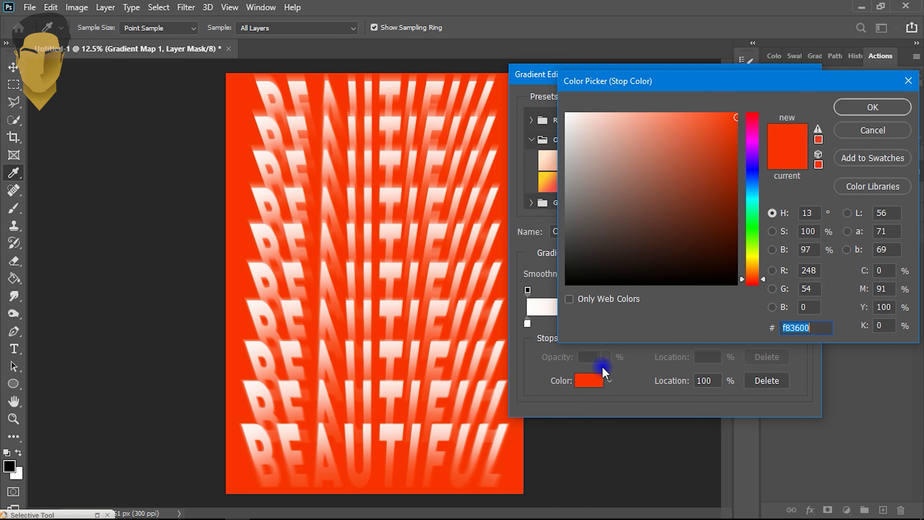
{"action": "left_click", "coordinate": [750, 185]}
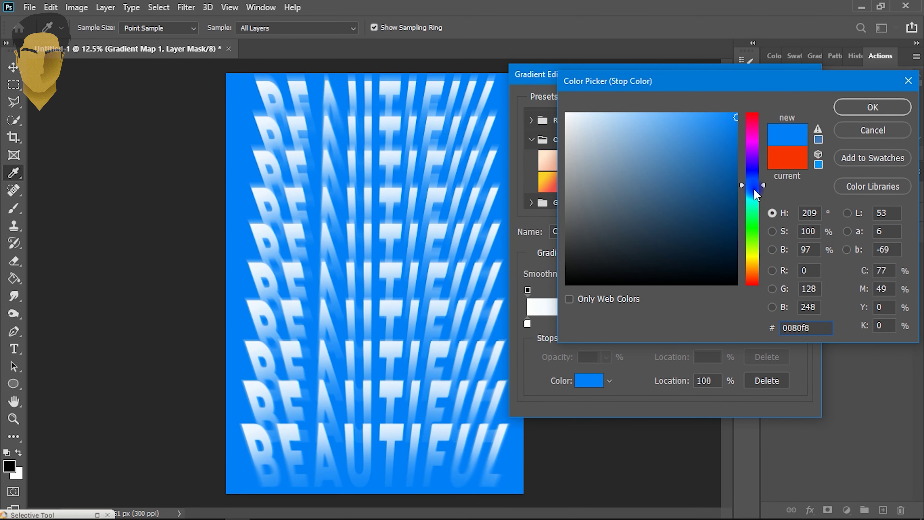
{"action": "left_click", "coordinate": [754, 188]}
{"action": "left_click", "coordinate": [719, 166]}
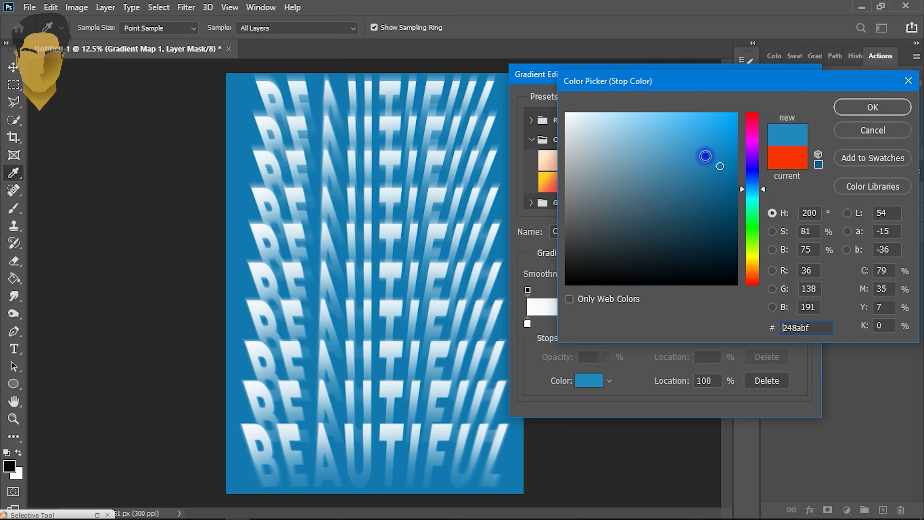
{"action": "left_click", "coordinate": [729, 174]}
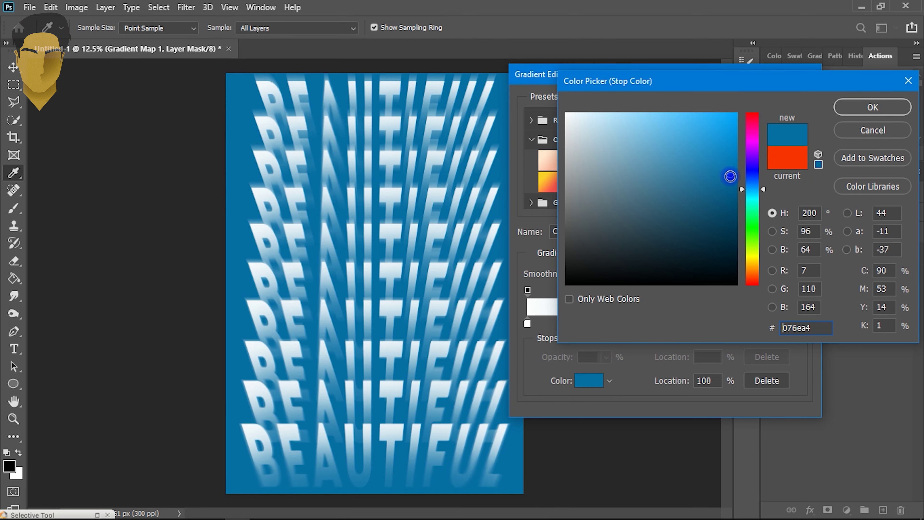
{"action": "left_click", "coordinate": [733, 203]}
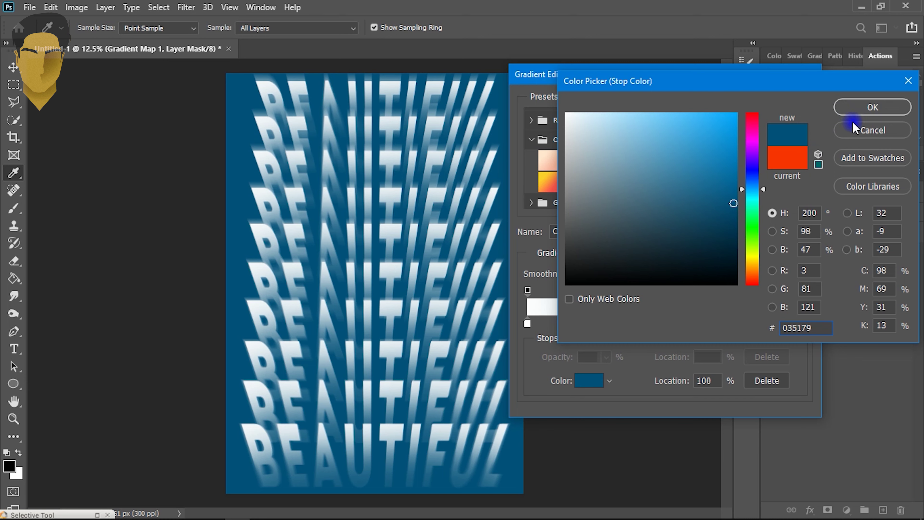
{"action": "left_click", "coordinate": [858, 109]}
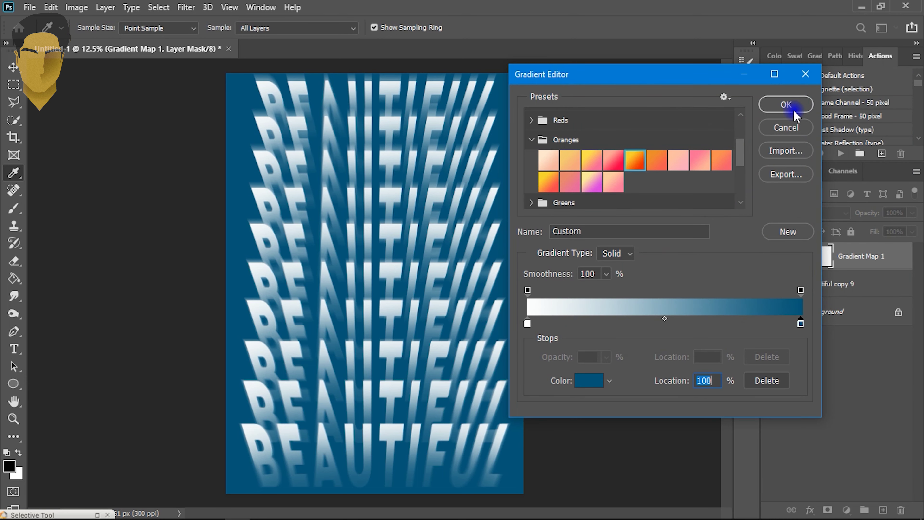
{"action": "left_click", "coordinate": [786, 104]}
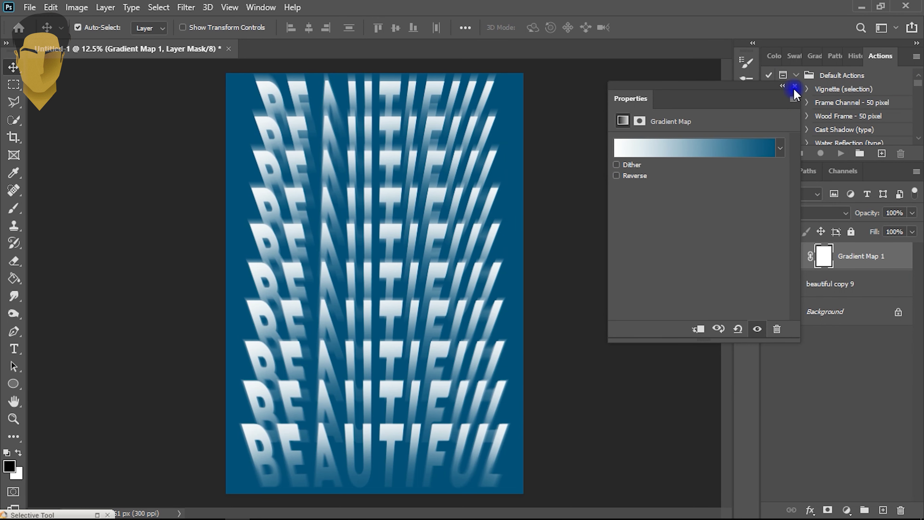
{"action": "left_click", "coordinate": [794, 86]}
- Examine the recoloured BEAUTIFUL text up close across the poster, then view the whole design
{"action": "scroll", "coordinate": [346, 459], "scroll_direction": "up", "scroll_amount": 10}
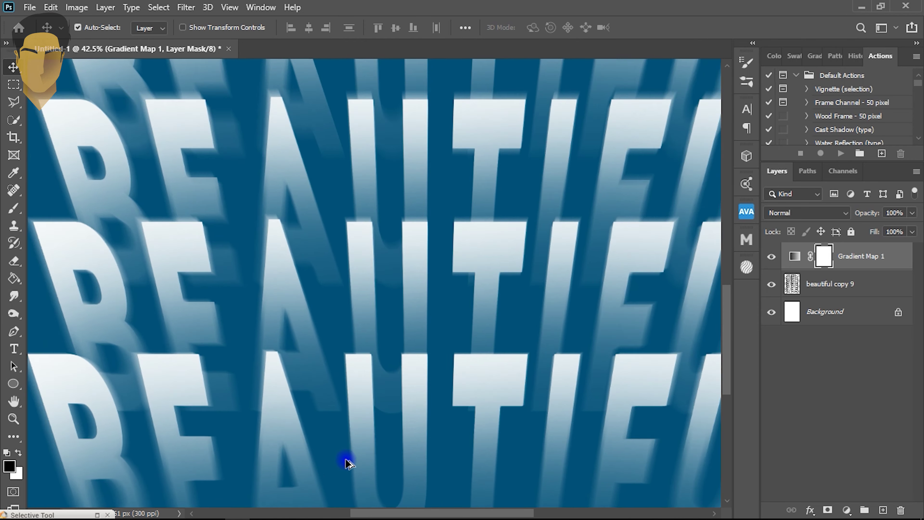
{"action": "scroll", "coordinate": [368, 431], "scroll_direction": "down", "scroll_amount": 1}
{"action": "scroll", "coordinate": [368, 431], "scroll_direction": "down", "scroll_amount": 3}
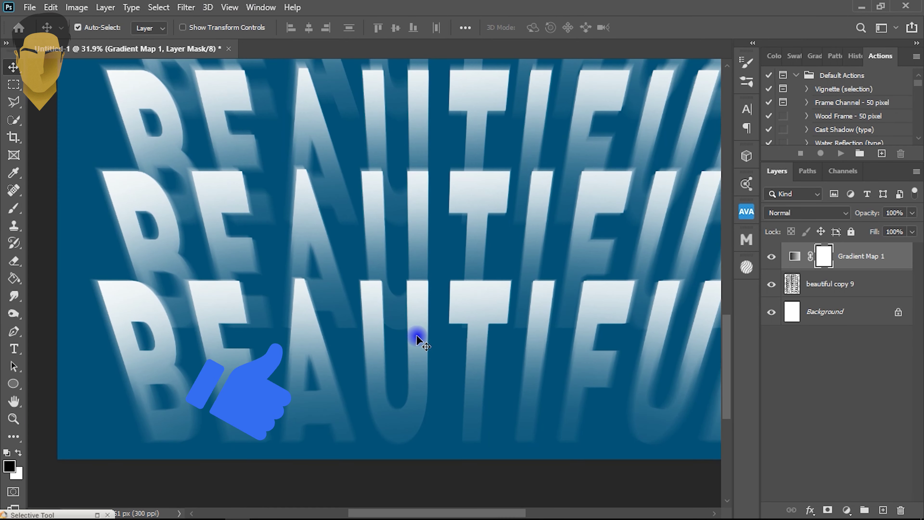
{"action": "scroll", "coordinate": [417, 337], "scroll_direction": "up", "scroll_amount": 2}
{"action": "left_click_drag", "start_coordinate": [497, 317], "coordinate": [435, 322]}
{"action": "scroll", "coordinate": [435, 319], "scroll_direction": "up", "scroll_amount": 3}
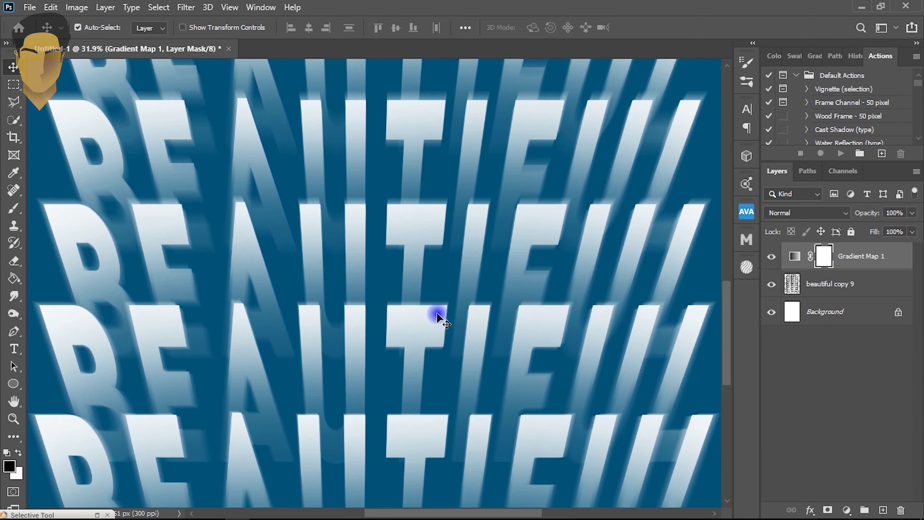
{"action": "scroll", "coordinate": [437, 313], "scroll_direction": "up", "scroll_amount": 3}
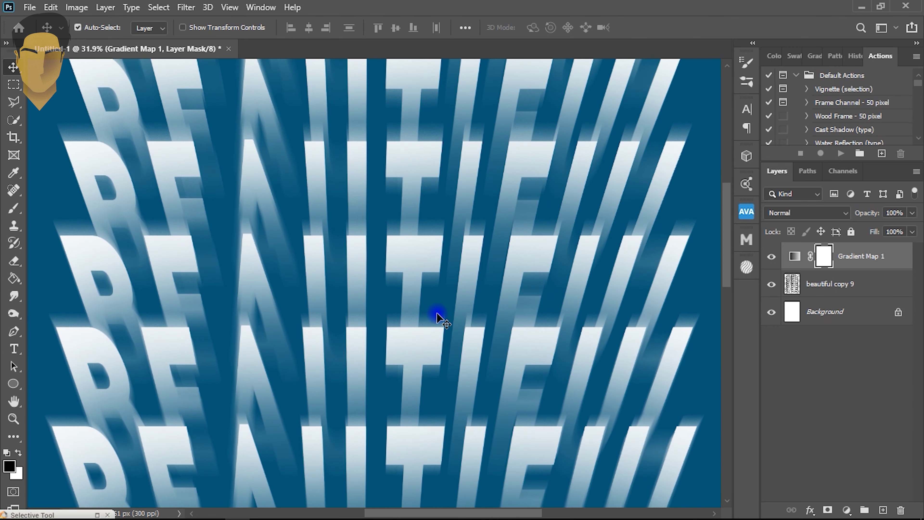
{"action": "key", "text": "ctrl+0"}
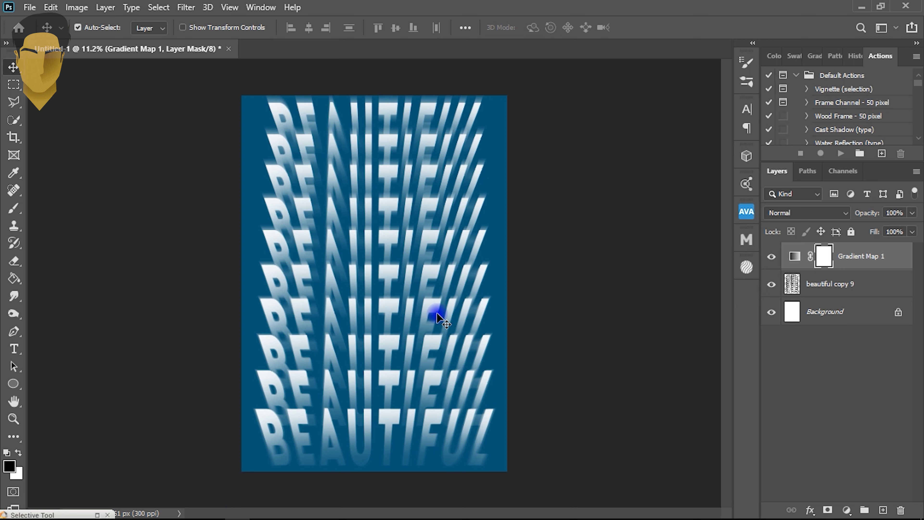